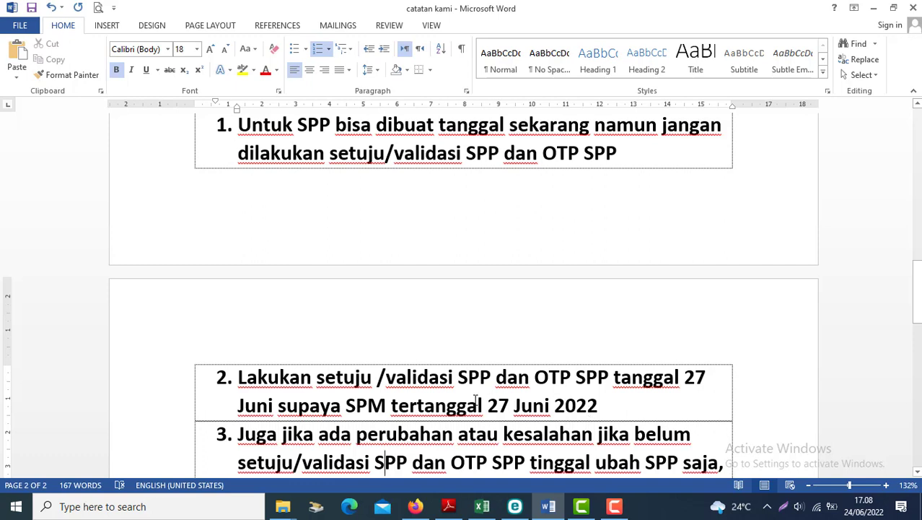
Step: Review the notes in the catatan kami document, from the numbered Catatan remarks back up to the title
{"action": "scroll", "coordinate": [476, 401], "scroll_direction": "down", "scroll_amount": 1}
{"action": "key", "text": "Tab"}
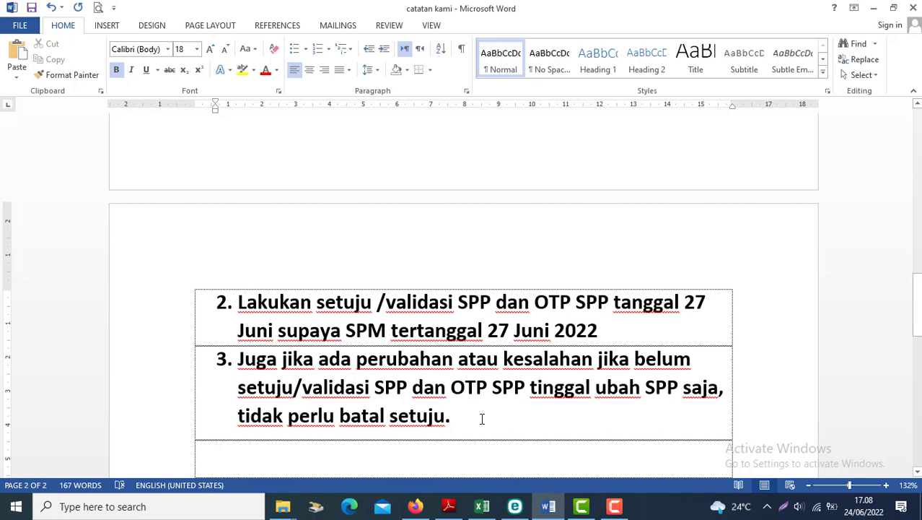
{"action": "left_click", "coordinate": [482, 279]}
{"action": "scroll", "coordinate": [482, 278], "scroll_direction": "up", "scroll_amount": 3}
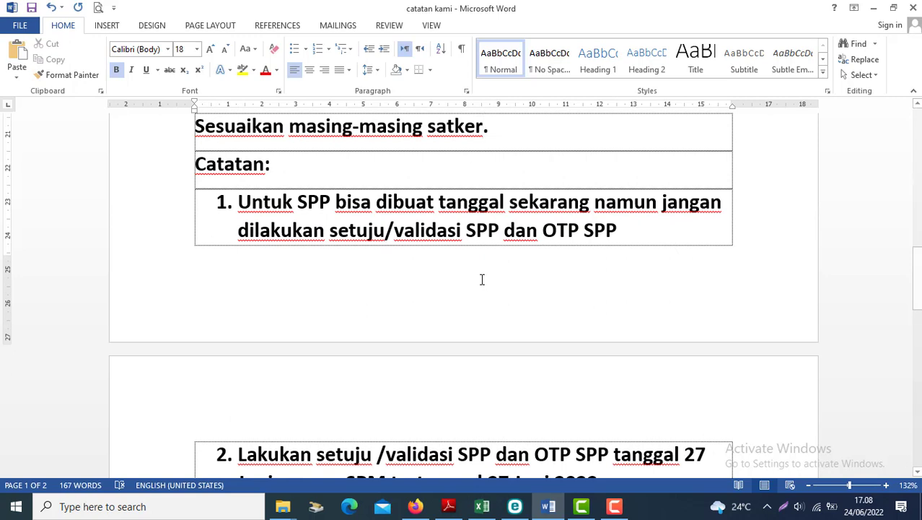
{"action": "scroll", "coordinate": [482, 279], "scroll_direction": "up", "scroll_amount": 8}
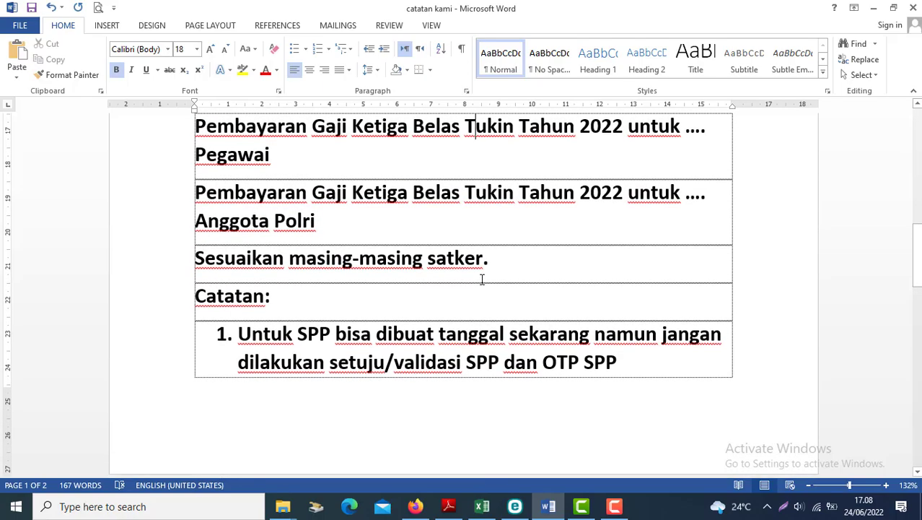
{"action": "scroll", "coordinate": [482, 280], "scroll_direction": "up", "scroll_amount": 5}
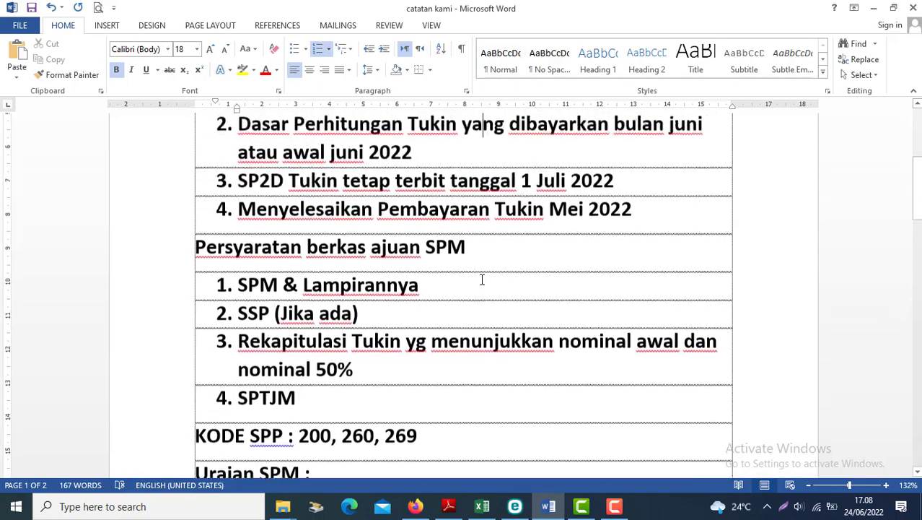
{"action": "scroll", "coordinate": [482, 279], "scroll_direction": "up", "scroll_amount": 2}
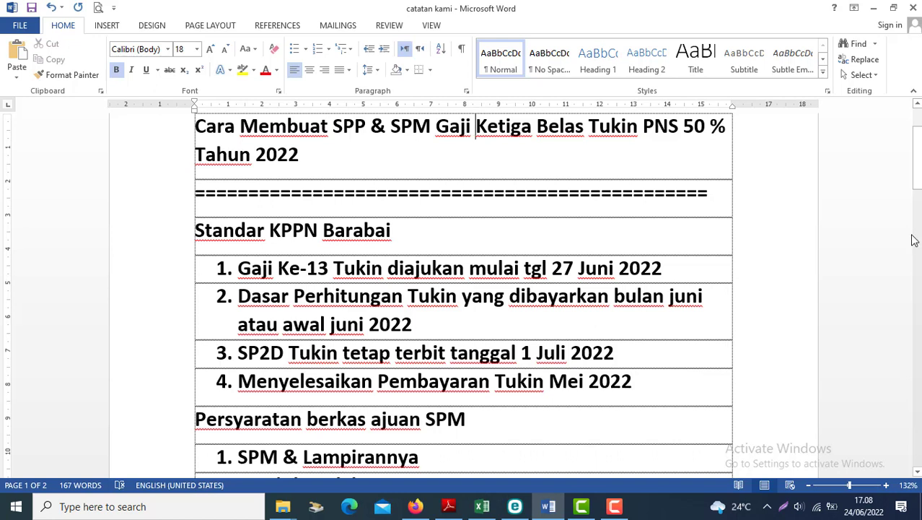
Step: Switch to SAKTI in Firefox and go to the Catat/Ubah SPP page of the payment module
{"action": "left_click", "coordinate": [416, 506]}
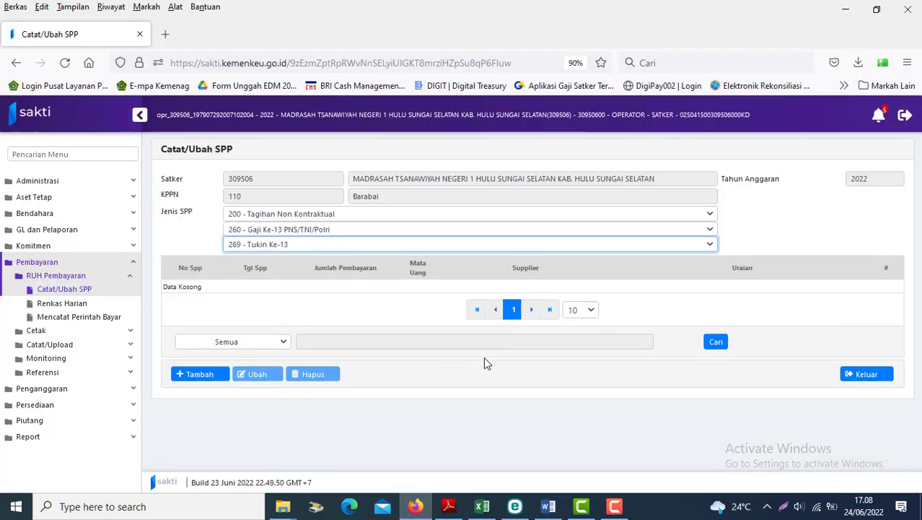
{"action": "left_click", "coordinate": [51, 264]}
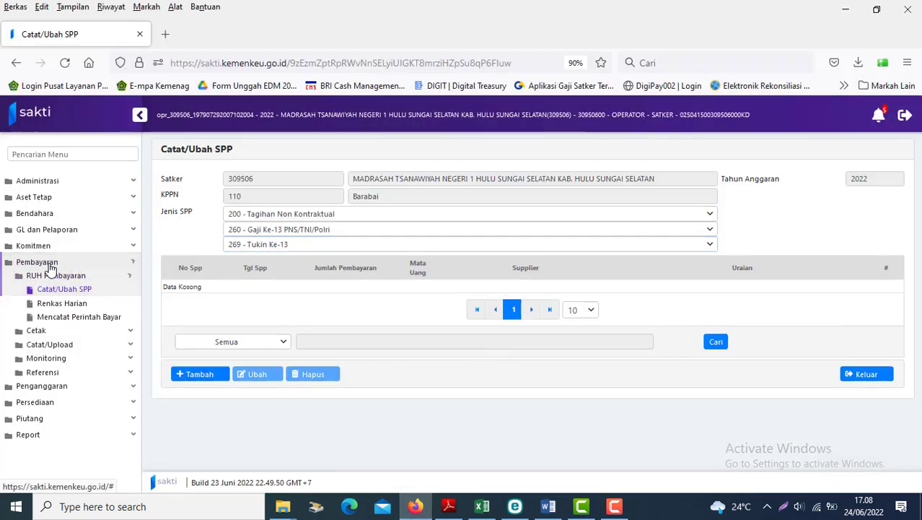
{"action": "left_click", "coordinate": [50, 265]}
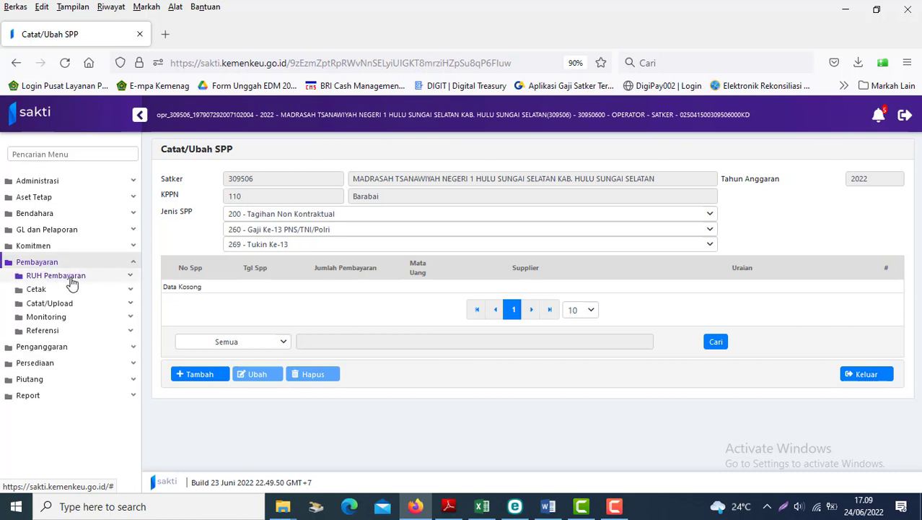
{"action": "left_click", "coordinate": [73, 281]}
{"action": "left_click", "coordinate": [72, 288]}
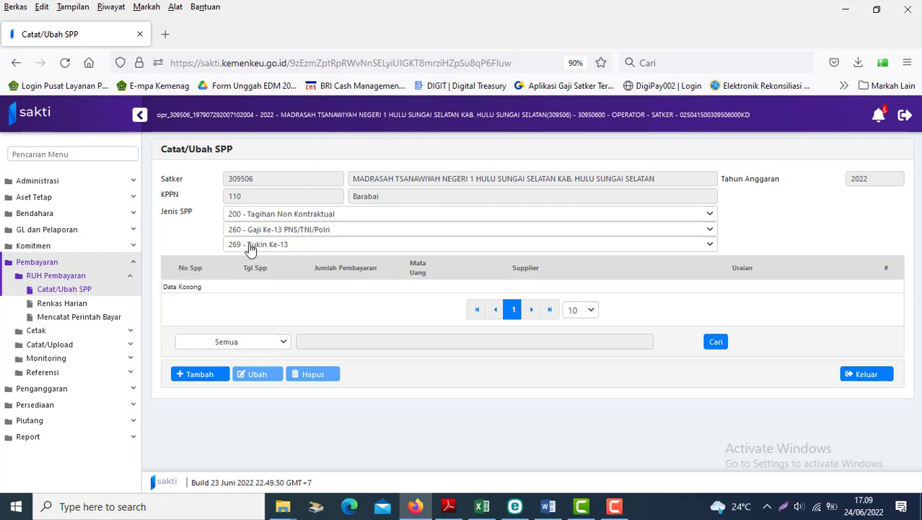
Step: Start a new SPP of type 269 - Tukin Ke-13 and add UU APBN as its payment basis
{"action": "left_click", "coordinate": [198, 379]}
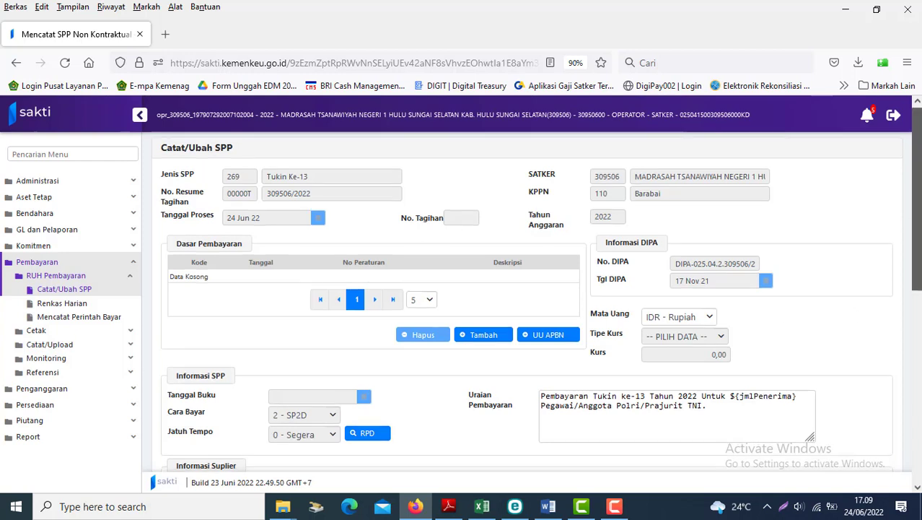
{"action": "scroll", "coordinate": [536, 290], "scroll_direction": "down", "scroll_amount": 1}
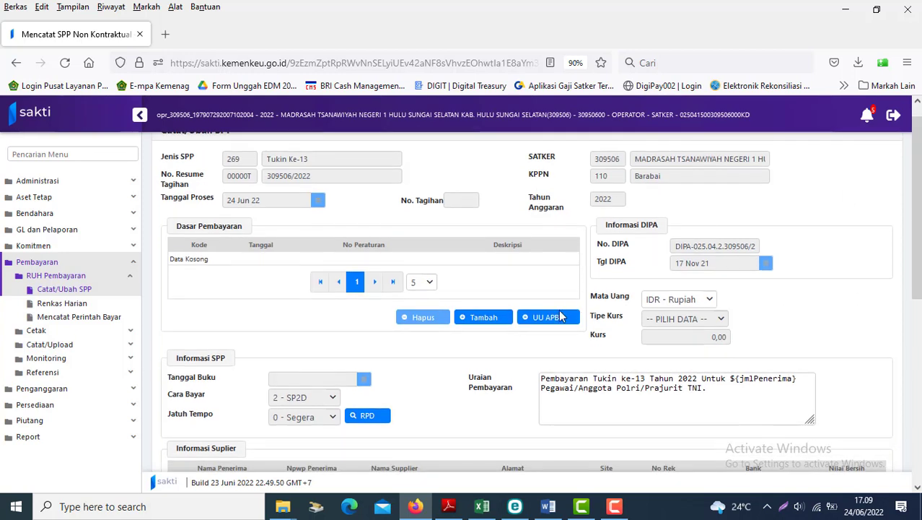
{"action": "left_click", "coordinate": [545, 321]}
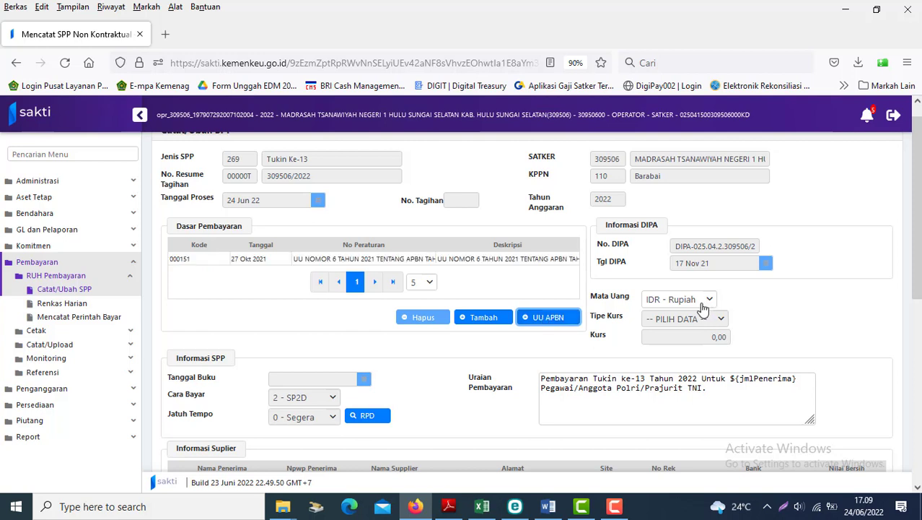
Step: Clear the SPP's Uraian Pembayaran, switch to the Word notes and copy the Uraian SPM wording for Pegawai
{"action": "left_click_drag", "start_coordinate": [713, 392], "coordinate": [525, 368]}
{"action": "key", "text": "BackSpace"}
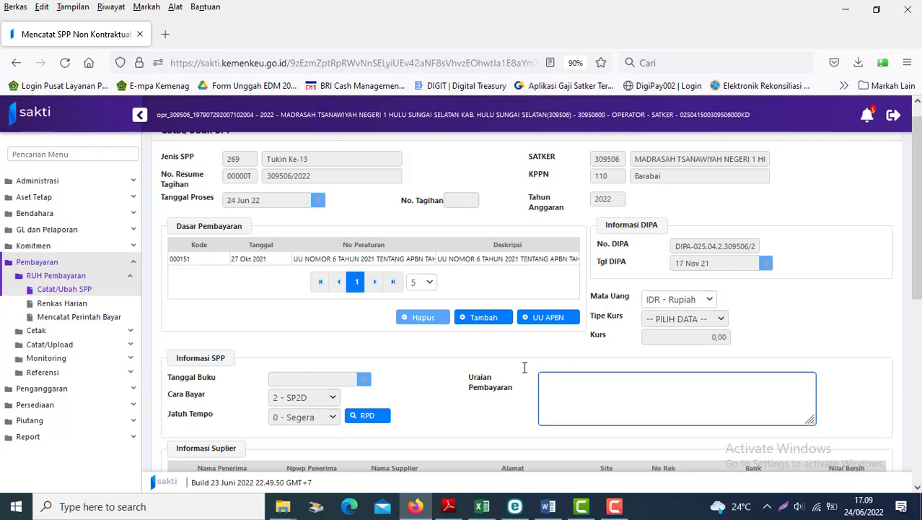
{"action": "mouse_move", "coordinate": [548, 506]}
{"action": "left_click", "coordinate": [556, 476]}
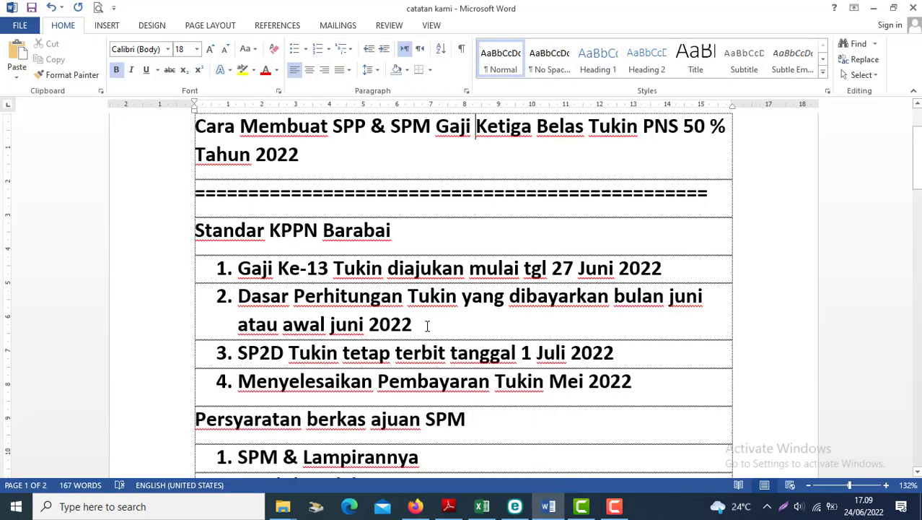
{"action": "left_click", "coordinate": [393, 389]}
{"action": "key", "text": "Down"}
{"action": "key", "text": "Down"}
{"action": "key", "text": "Down"}
{"action": "key", "text": "Down"}
{"action": "key", "text": "Down"}
{"action": "key", "text": "Down"}
{"action": "key", "text": "Down"}
{"action": "key", "text": "Down"}
{"action": "key", "text": "Down"}
{"action": "key", "text": "Down"}
{"action": "key", "text": "Down"}
{"action": "key", "text": "Down"}
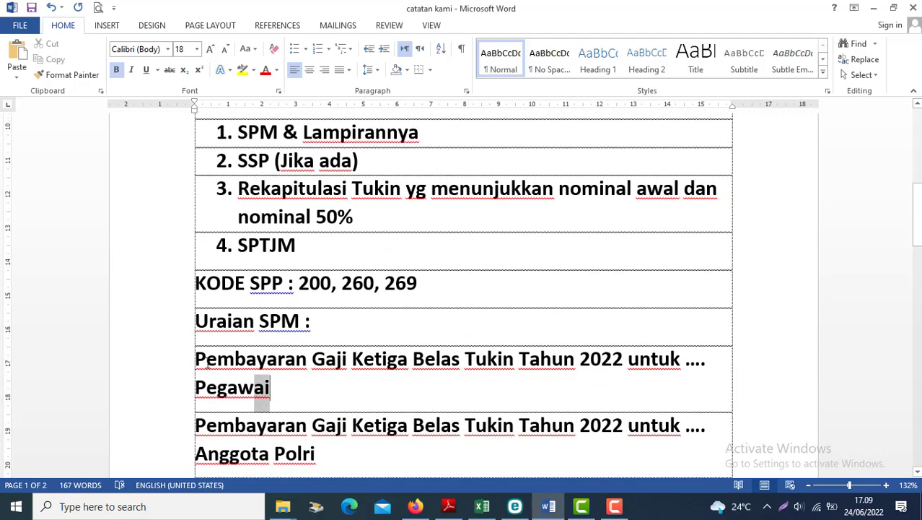
{"action": "triple_click", "coordinate": [262, 390]}
Step: Back in SAKTI, set the Uraian Pembayaran to "Pembayaran Gaji Ketiga Belas Tukin Tahun 2022 untuk 8 Pegawai"
{"action": "key", "text": "alt+Tab"}
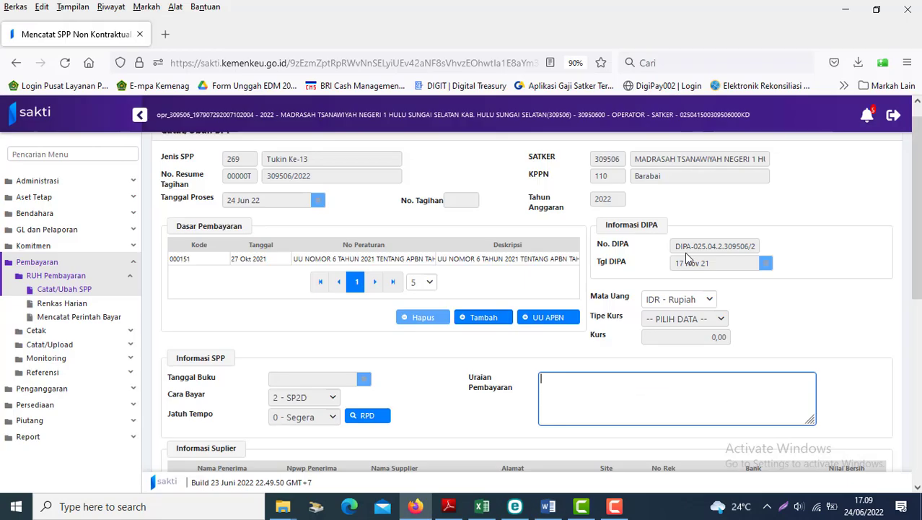
{"action": "type", "text": "Pembayaran Gaji Ketiga Belas Tukin Tahun 2022 untuk . Pegawai"}
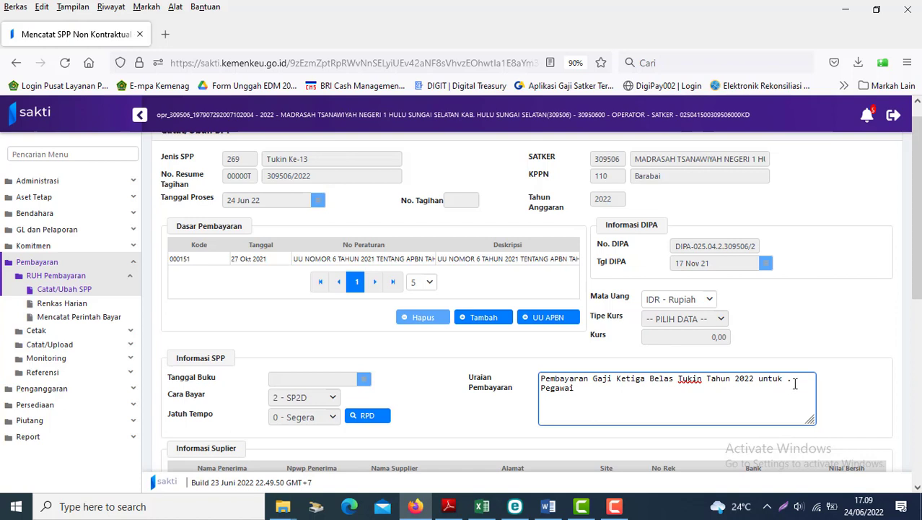
{"action": "left_click", "coordinate": [794, 381]}
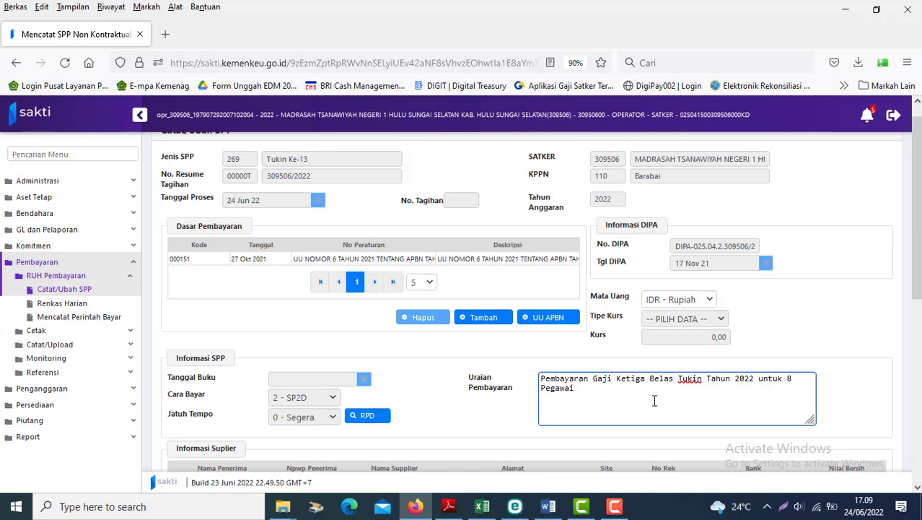
{"action": "left_click_drag", "start_coordinate": [916, 198], "coordinate": [917, 281]}
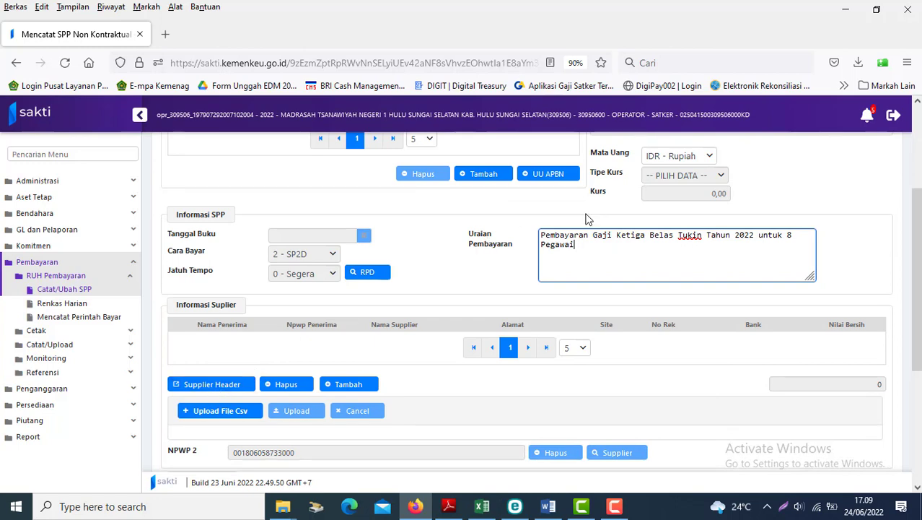
Step: Open the Rekapitulasi Penerima tukin 13 pns 2022 workbook from the GAJI_13_TUKIN_50%_2022 folder and show its first columns
{"action": "mouse_move", "coordinate": [271, 513]}
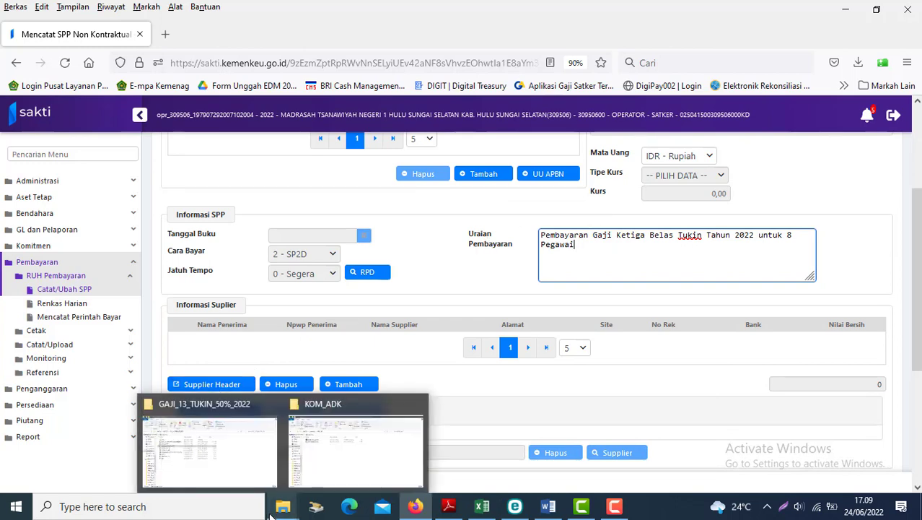
{"action": "left_click", "coordinate": [230, 443]}
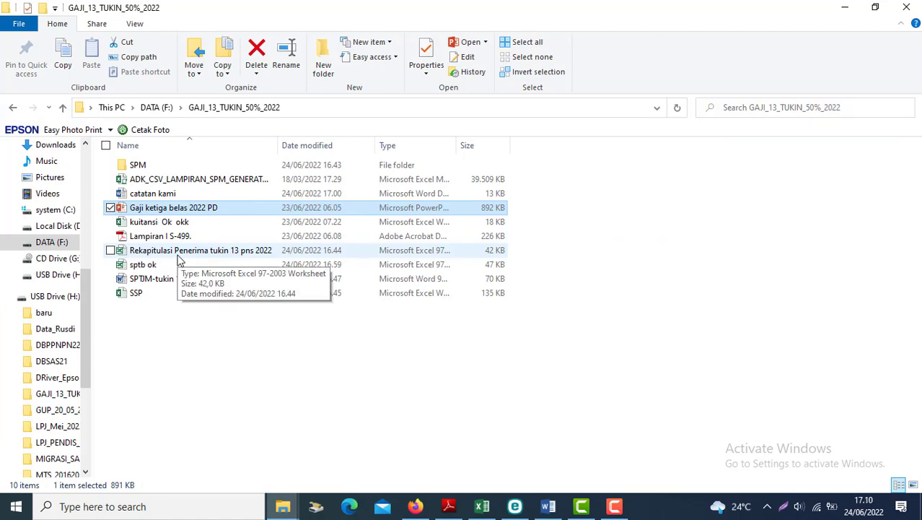
{"action": "double_click", "coordinate": [179, 254]}
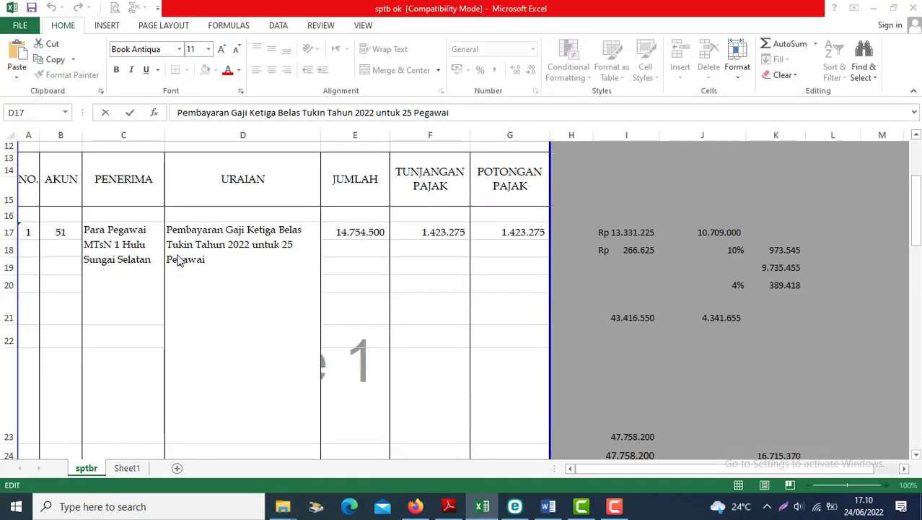
{"action": "triple_click", "coordinate": [180, 257]}
{"action": "left_click", "coordinate": [488, 315]}
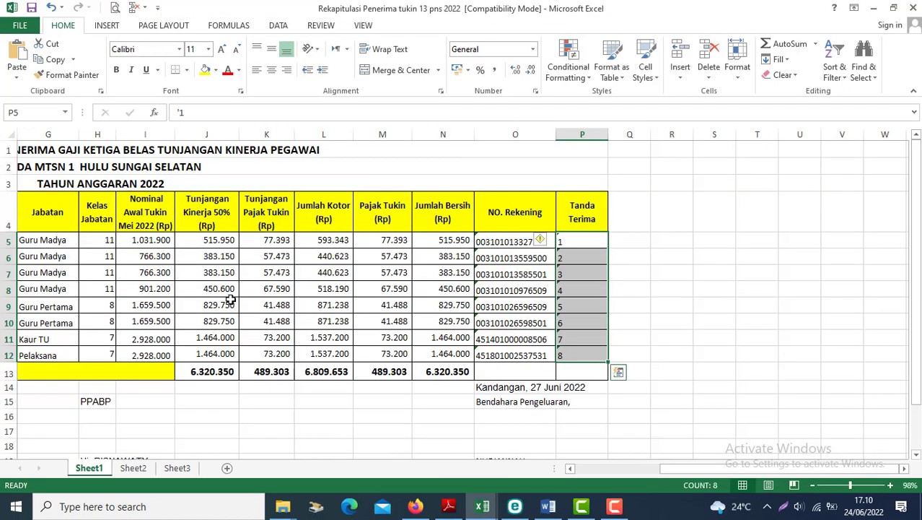
{"action": "left_click", "coordinate": [229, 300]}
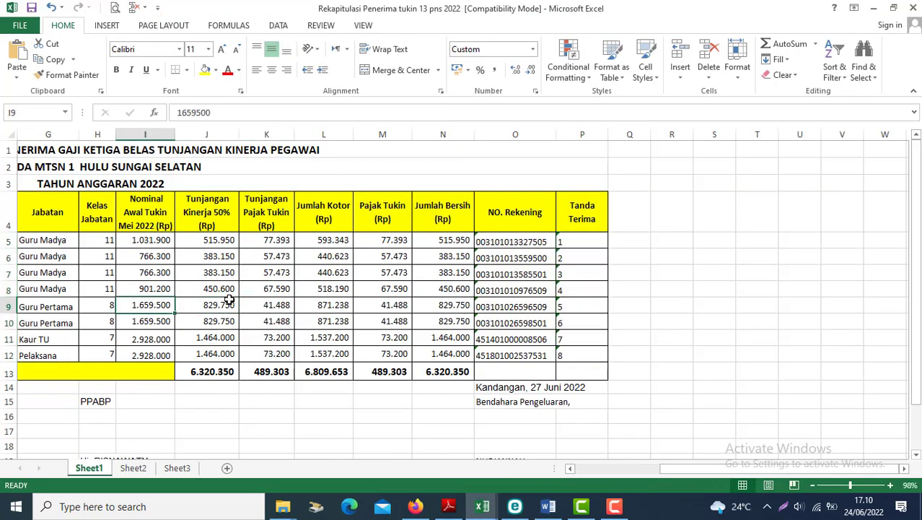
{"action": "key", "text": "Home"}
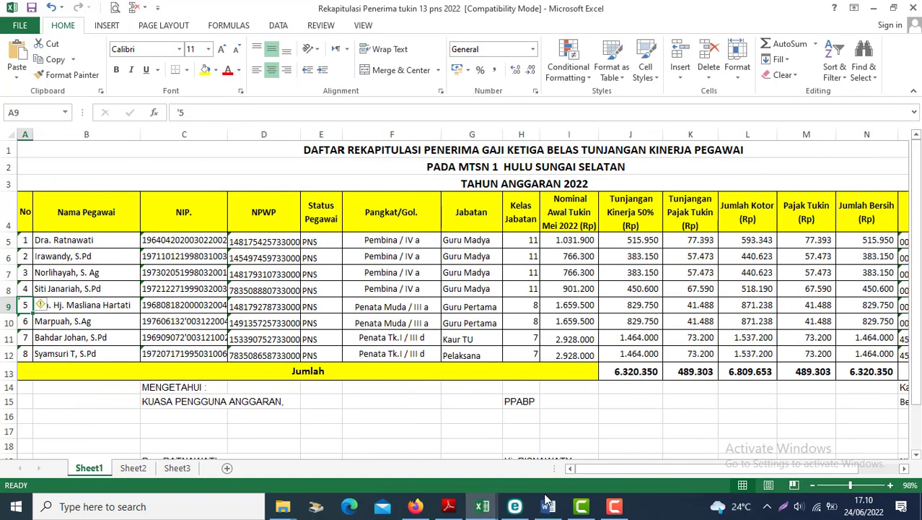
Step: Check the Rekapitulasi Tukin requirement about the initial and 50% nominal amounts in the Word notes
{"action": "mouse_move", "coordinate": [549, 505]}
{"action": "left_click", "coordinate": [557, 440]}
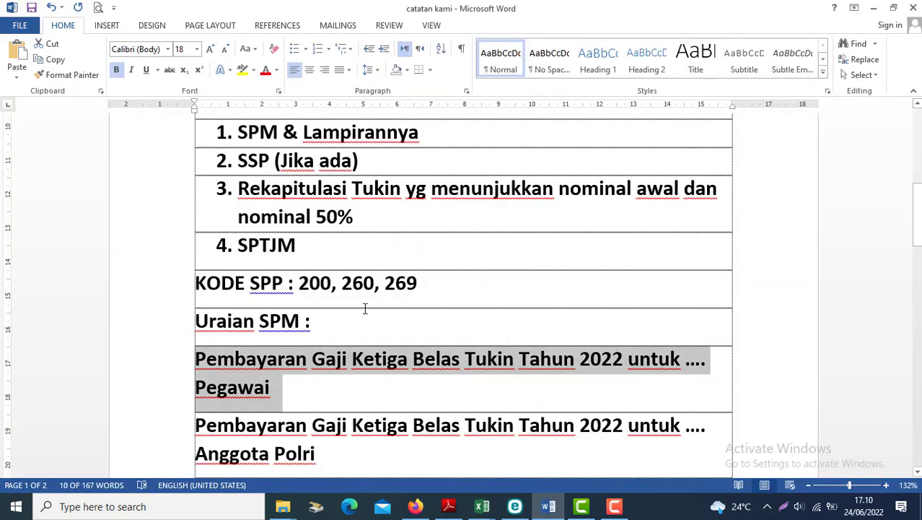
{"action": "left_click", "coordinate": [251, 209]}
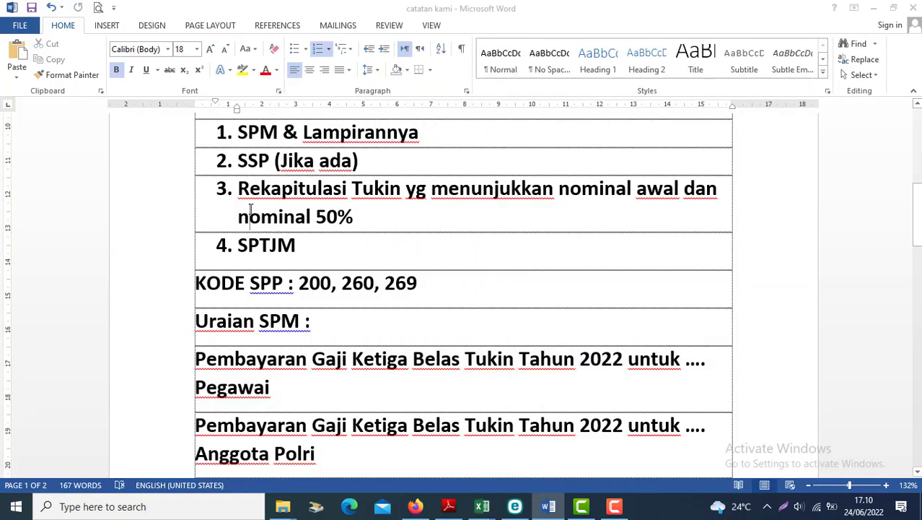
Step: Return to the recap workbook in Excel and examine the recipient table from the No column through Tanda Terima
{"action": "key", "text": "alt+Tab"}
{"action": "left_click", "coordinate": [326, 278]}
{"action": "key", "text": "Up"}
{"action": "key", "text": "Up"}
{"action": "key", "text": "Up"}
{"action": "key", "text": "Up"}
{"action": "key", "text": "Up"}
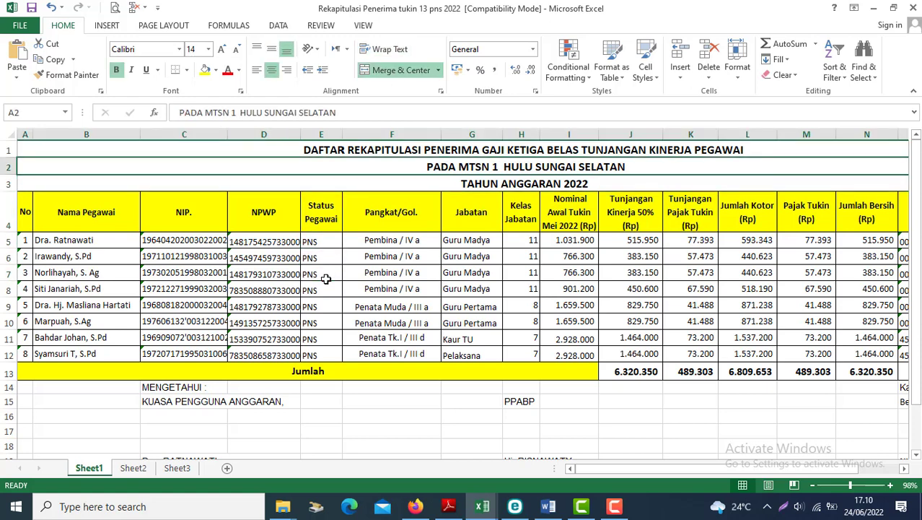
{"action": "key", "text": "Up"}
{"action": "key", "text": "Right"}
{"action": "key", "text": "Right"}
{"action": "key", "text": "Right"}
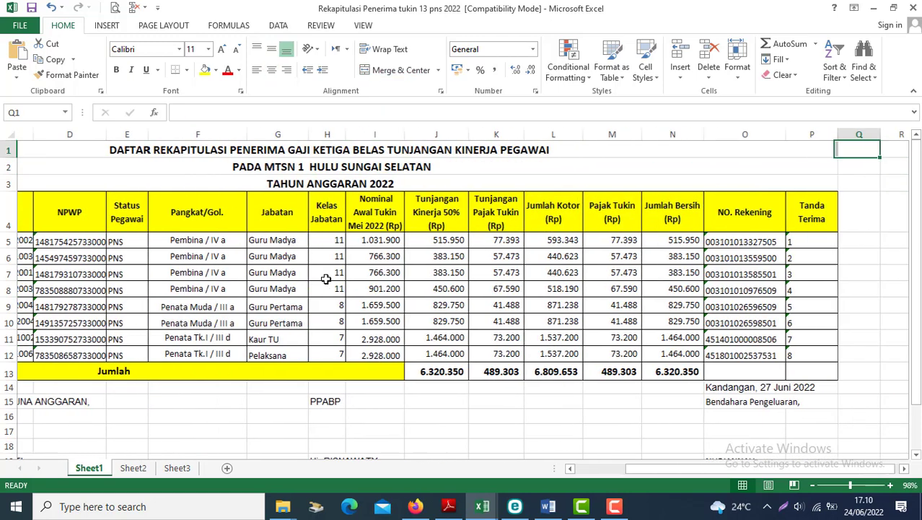
{"action": "key", "text": "Home"}
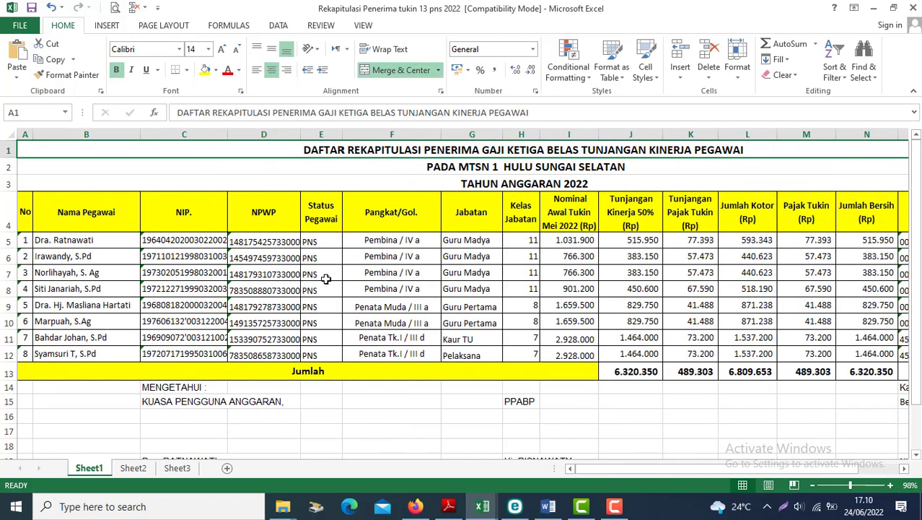
{"action": "key", "text": "Right"}
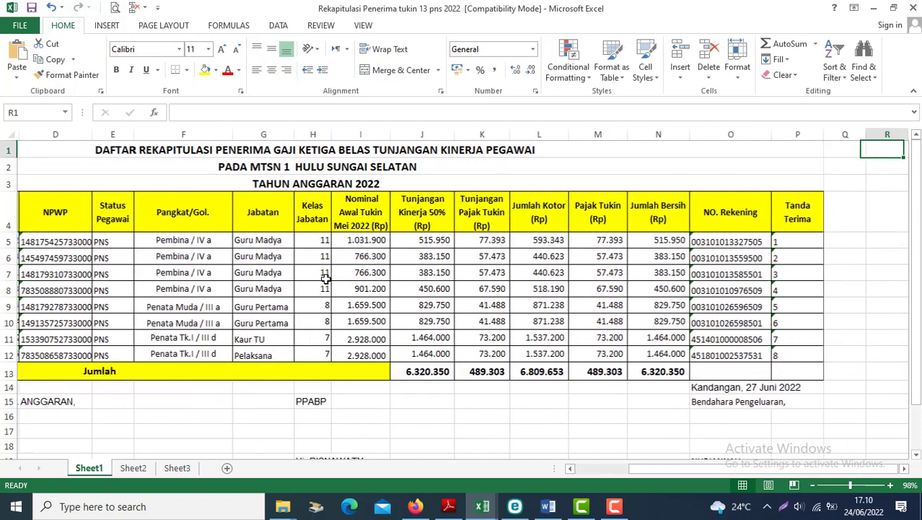
{"action": "key", "text": "Right"}
{"action": "key", "text": "Home"}
{"action": "key", "text": "Right"}
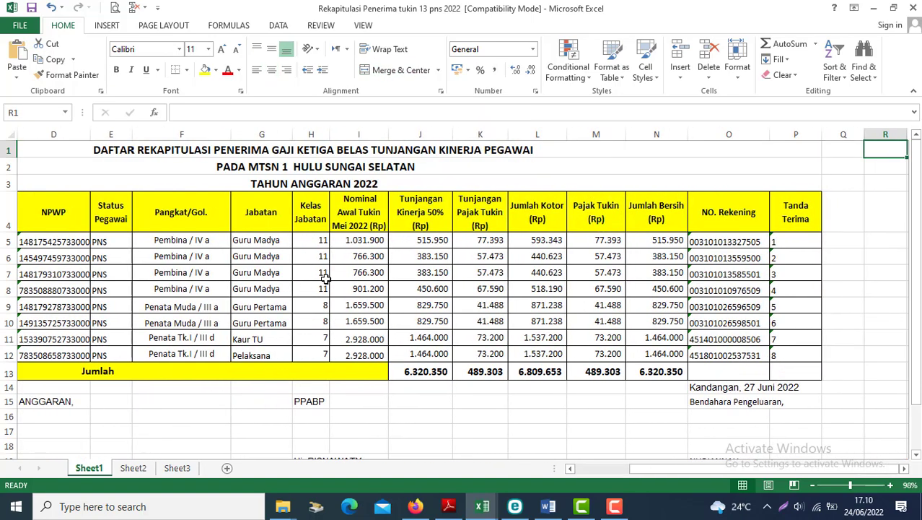
Step: Enlarge the recap sheet to 130% and examine the Nominal Awal Tukin Mei 2022 column beside the 50% allowance
{"action": "left_click", "coordinate": [857, 490]}
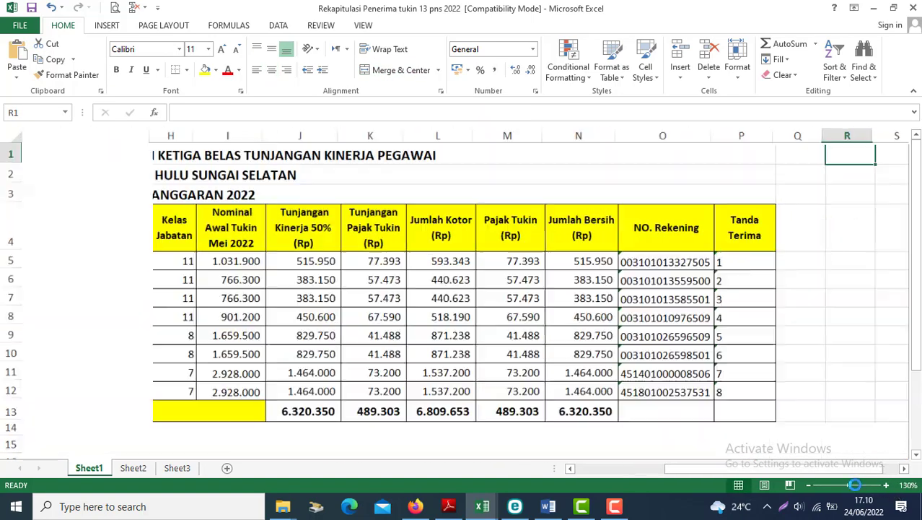
{"action": "left_click", "coordinate": [231, 299]}
{"action": "key", "text": "Left"}
{"action": "key", "text": "Left"}
{"action": "key", "text": "Left"}
{"action": "key", "text": "Left"}
{"action": "key", "text": "Left"}
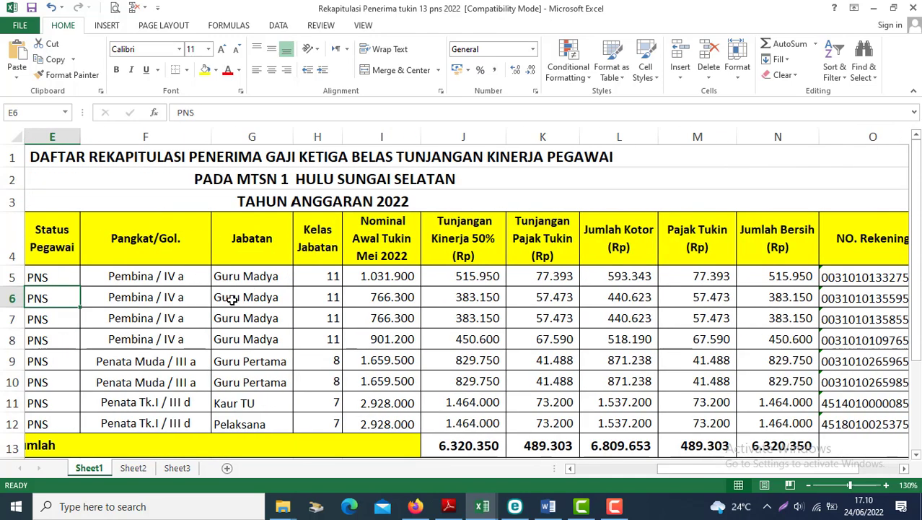
{"action": "left_click", "coordinate": [390, 260]}
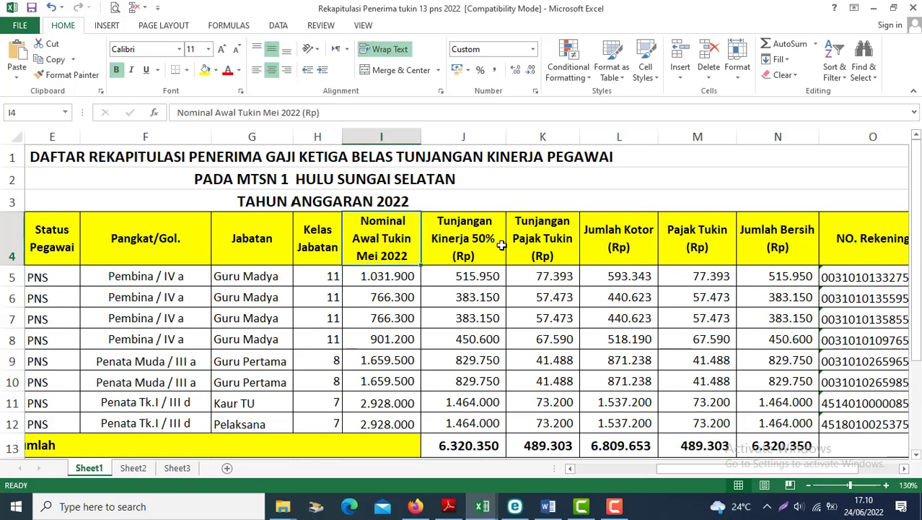
Step: Examine the first recipient's amounts and formulas from Nominal Awal Tukin Mei 2022 through Jumlah Kotor and Pajak Tukin
{"action": "left_click", "coordinate": [462, 280]}
{"action": "key", "text": "Left"}
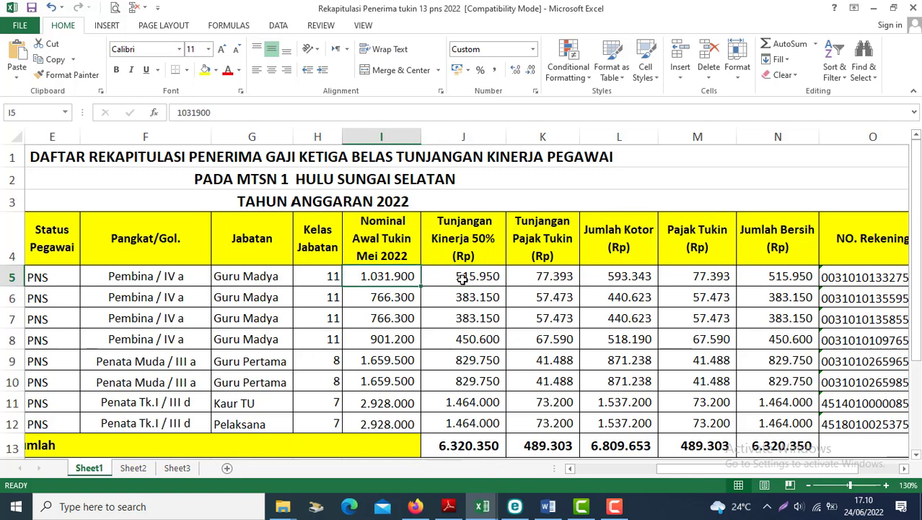
{"action": "key", "text": "Down"}
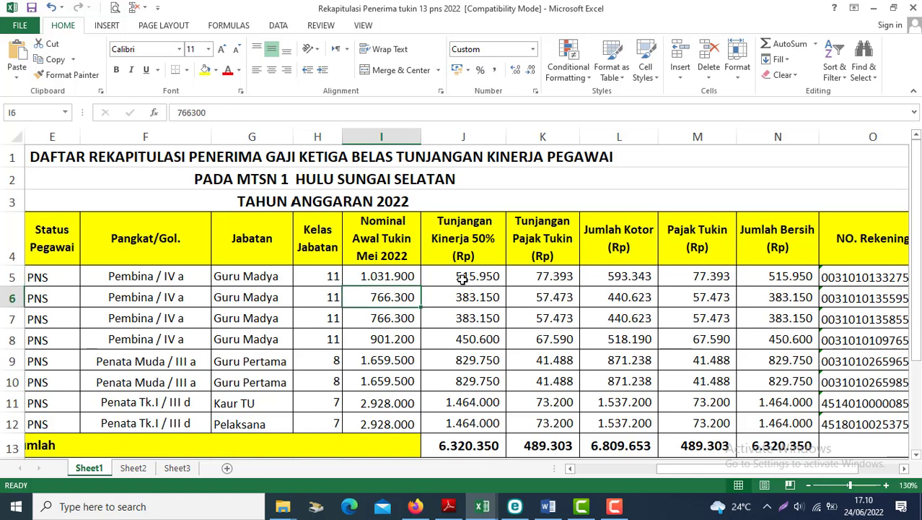
{"action": "key", "text": "Up"}
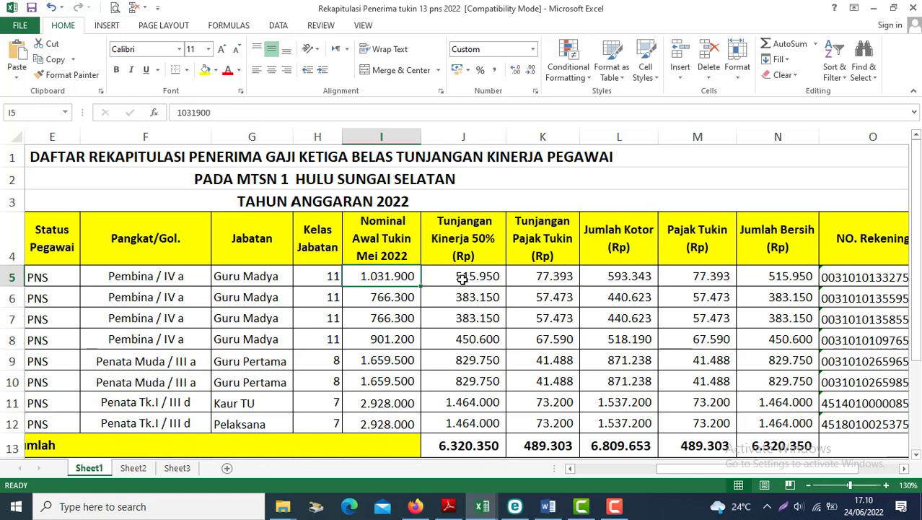
{"action": "key", "text": "Right"}
{"action": "key", "text": "Right"}
{"action": "key", "text": "Right"}
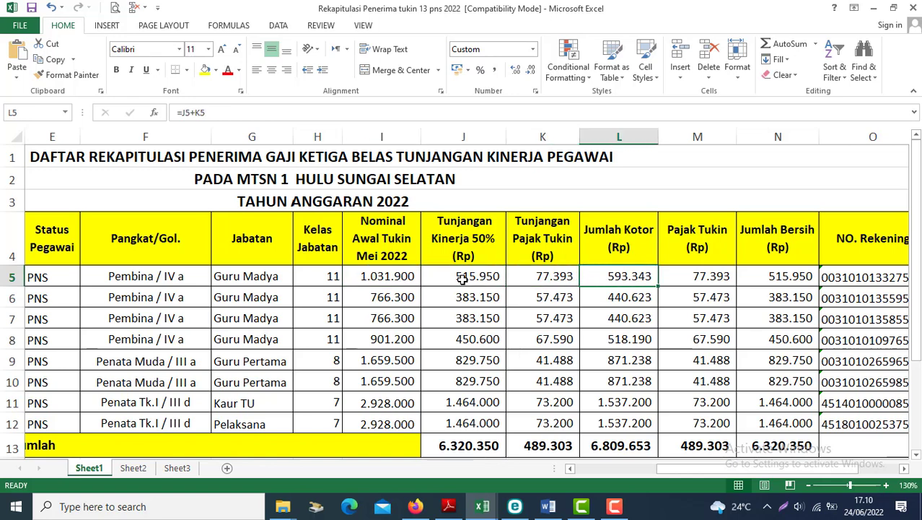
{"action": "key", "text": "Right"}
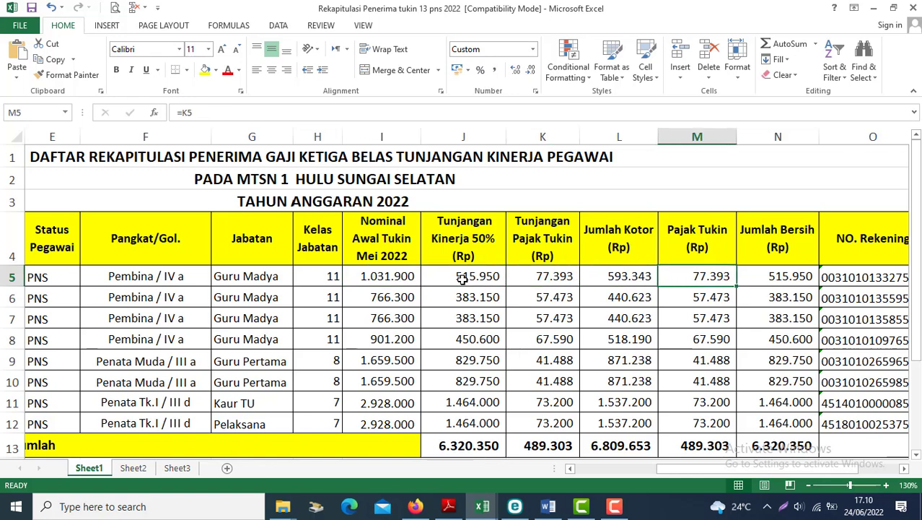
{"action": "key", "text": "Left"}
{"action": "key", "text": "Right"}
{"action": "key", "text": "Right"}
{"action": "key", "text": "Left"}
{"action": "key", "text": "Left"}
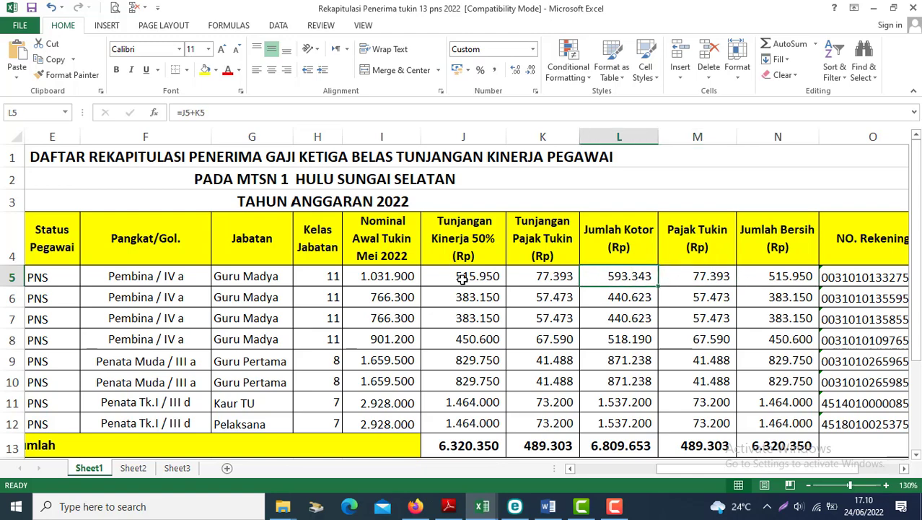
Step: Compare the first recipient's Tunjangan Pajak Tukin with Pajak Tukin and check the Jumlah Bersih formula
{"action": "key", "text": "Right"}
{"action": "key", "text": "Right"}
{"action": "key", "text": "Right"}
{"action": "key", "text": "Right"}
{"action": "key", "text": "Left"}
{"action": "key", "text": "Left"}
{"action": "key", "text": "Left"}
{"action": "key", "text": "Left"}
{"action": "key", "text": "Left"}
{"action": "key", "text": "Left"}
{"action": "key", "text": "Right"}
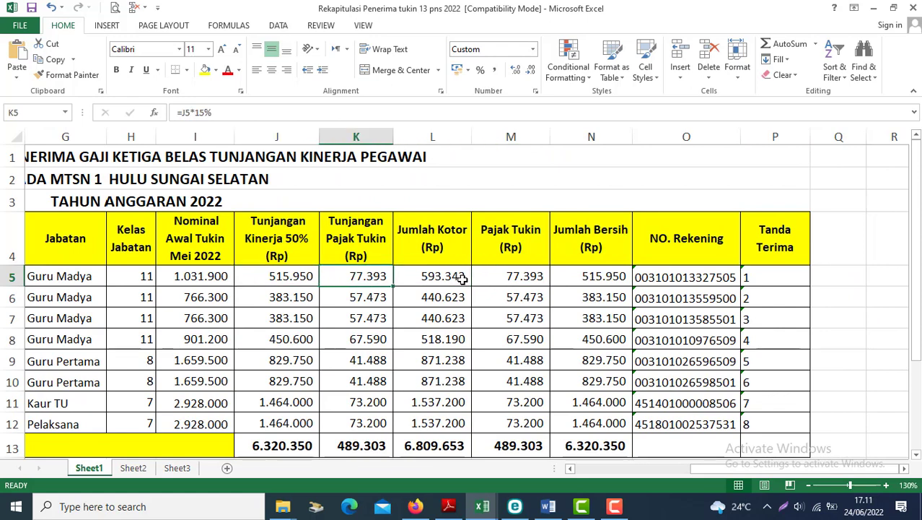
{"action": "key", "text": "Left"}
{"action": "key", "text": "Right"}
{"action": "key", "text": "Right"}
{"action": "key", "text": "Right"}
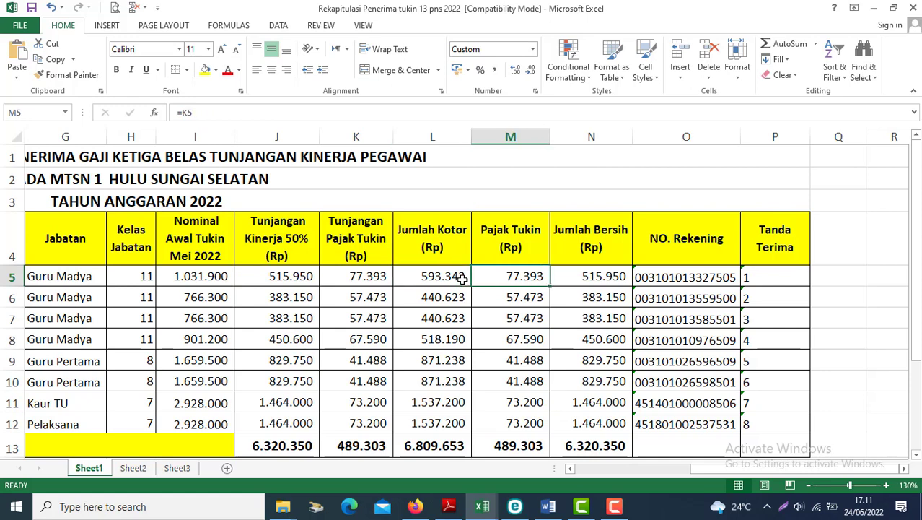
{"action": "key", "text": "Left"}
{"action": "key", "text": "Left"}
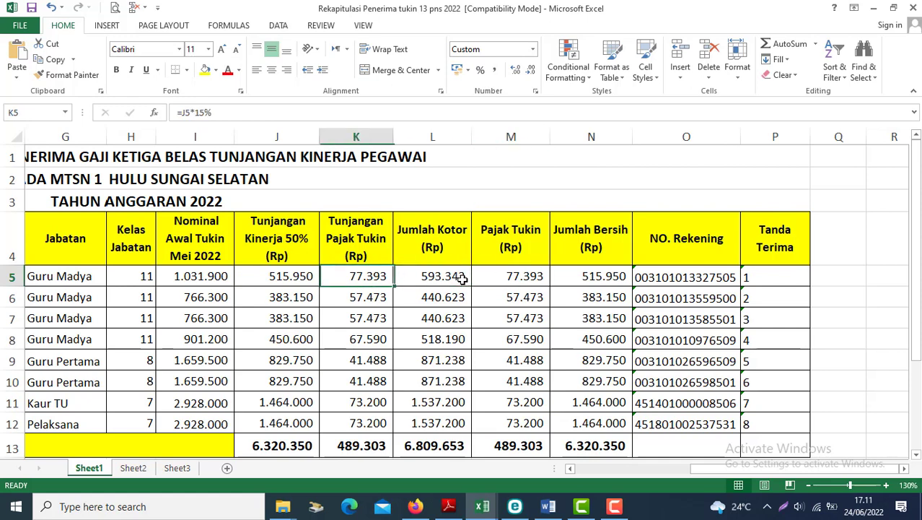
{"action": "key", "text": "Right"}
{"action": "key", "text": "Right"}
{"action": "key", "text": "Right"}
{"action": "key", "text": "Left"}
{"action": "key", "text": "Left"}
{"action": "key", "text": "Left"}
{"action": "key", "text": "Left"}
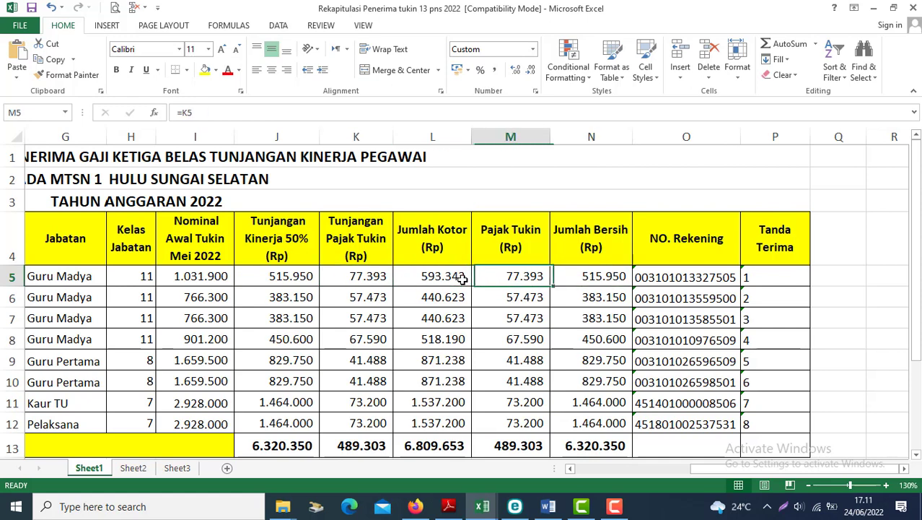
{"action": "key", "text": "Right"}
{"action": "key", "text": "Right"}
{"action": "key", "text": "Right"}
{"action": "key", "text": "Right"}
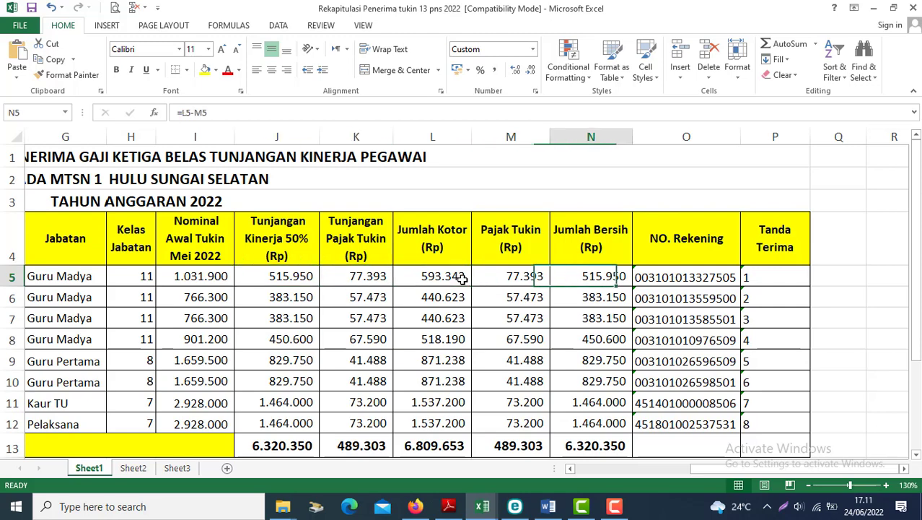
Step: Review the first recipient's row again across the identity, job and Tukin amount columns
{"action": "key", "text": "Left"}
{"action": "key", "text": "Left"}
{"action": "key", "text": "ctrl+Left"}
{"action": "key", "text": "Right"}
{"action": "key", "text": "Right"}
{"action": "key", "text": "Right"}
{"action": "key", "text": "Right"}
{"action": "key", "text": "Right"}
{"action": "key", "text": "Right"}
{"action": "key", "text": "Right"}
{"action": "key", "text": "Right"}
{"action": "key", "text": "Right"}
{"action": "key", "text": "Right"}
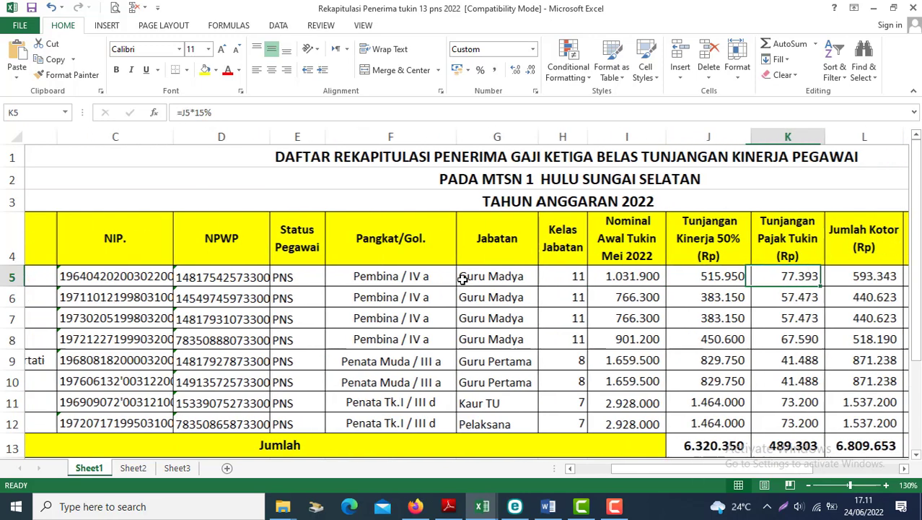
{"action": "key", "text": "Right"}
{"action": "key", "text": "Right"}
{"action": "key", "text": "Left"}
{"action": "key", "text": "Left"}
{"action": "key", "text": "Right"}
{"action": "key", "text": "Right"}
{"action": "key", "text": "Right"}
{"action": "key", "text": "Left"}
{"action": "key", "text": "Left"}
{"action": "key", "text": "Left"}
{"action": "key", "text": "Left"}
{"action": "key", "text": "Left"}
{"action": "key", "text": "Left"}
{"action": "key", "text": "Left"}
{"action": "key", "text": "Left"}
{"action": "key", "text": "Left"}
{"action": "key", "text": "Left"}
{"action": "key", "text": "Left"}
{"action": "key", "text": "Left"}
{"action": "key", "text": "Left"}
{"action": "key", "text": "Left"}
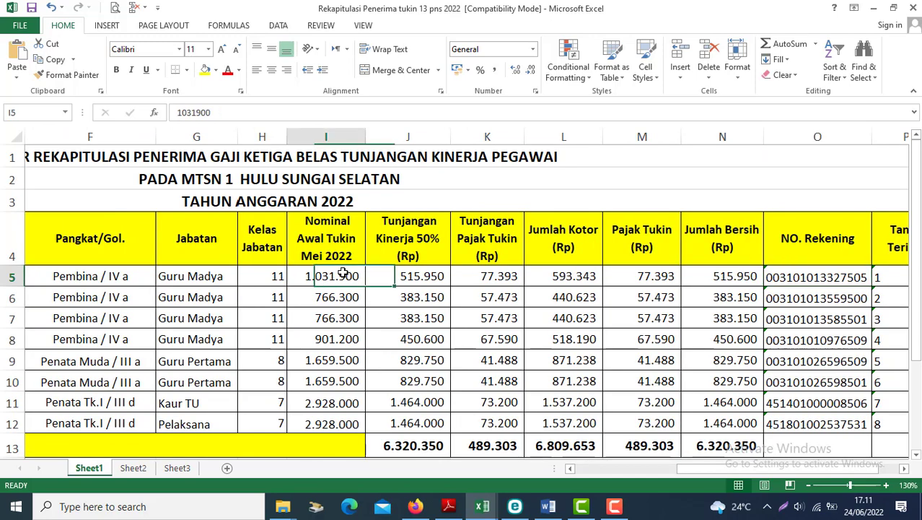
{"action": "key", "text": "Right"}
{"action": "key", "text": "Right"}
{"action": "key", "text": "Right"}
{"action": "key", "text": "Right"}
{"action": "key", "text": "Right"}
{"action": "key", "text": "Right"}
{"action": "key", "text": "Right"}
{"action": "key", "text": "Right"}
{"action": "key", "text": "Right"}
{"action": "key", "text": "Right"}
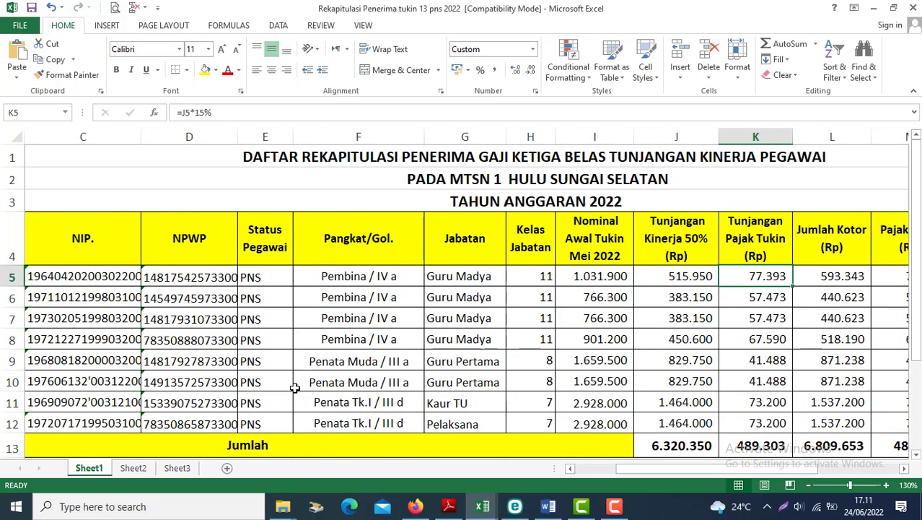
Step: Switch to SAKTI in Firefox, select the school's supplier header with site 3_71213, and view the individual suppliers available to add
{"action": "mouse_move", "coordinate": [415, 505]}
{"action": "left_click", "coordinate": [402, 468]}
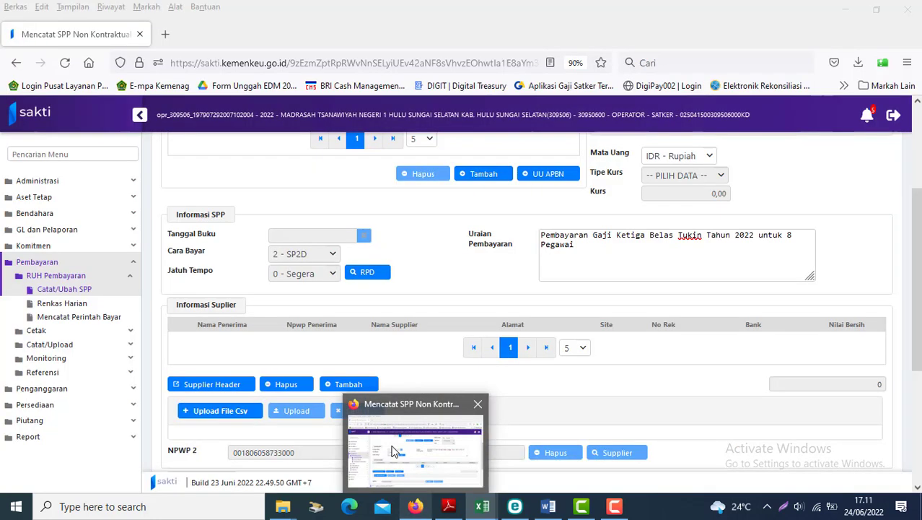
{"action": "scroll", "coordinate": [505, 303], "scroll_direction": "up", "scroll_amount": 1}
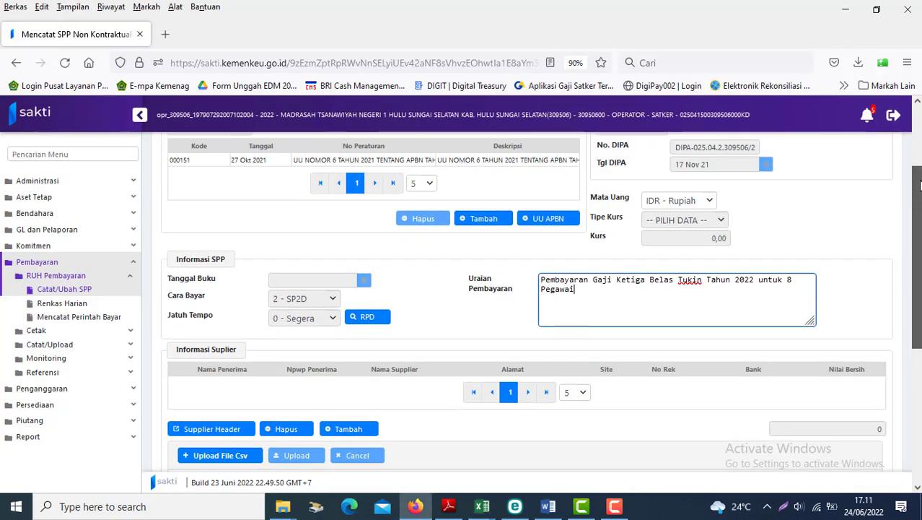
{"action": "scroll", "coordinate": [506, 304], "scroll_direction": "down", "scroll_amount": 2}
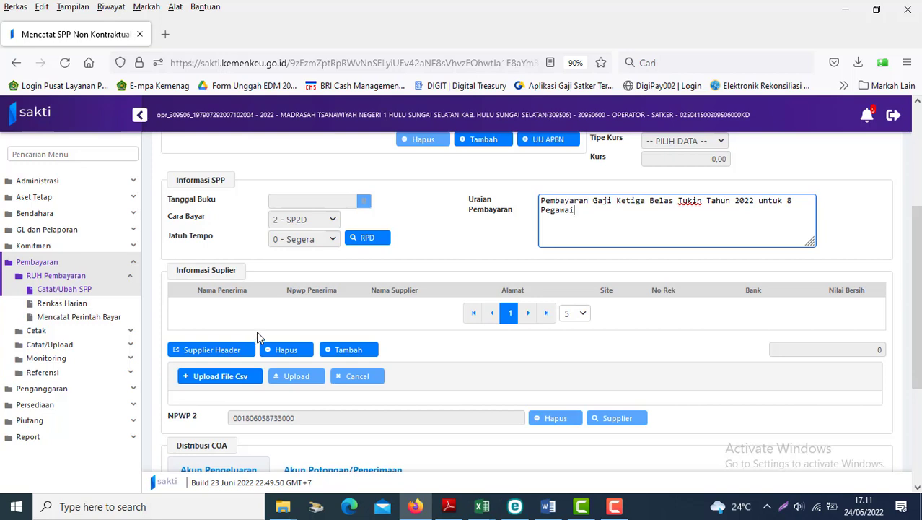
{"action": "left_click", "coordinate": [207, 351]}
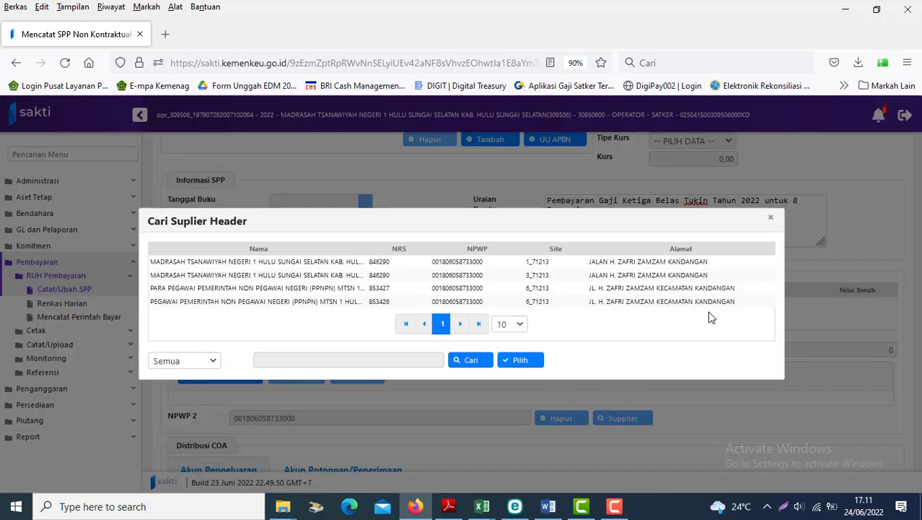
{"action": "left_click", "coordinate": [515, 275]}
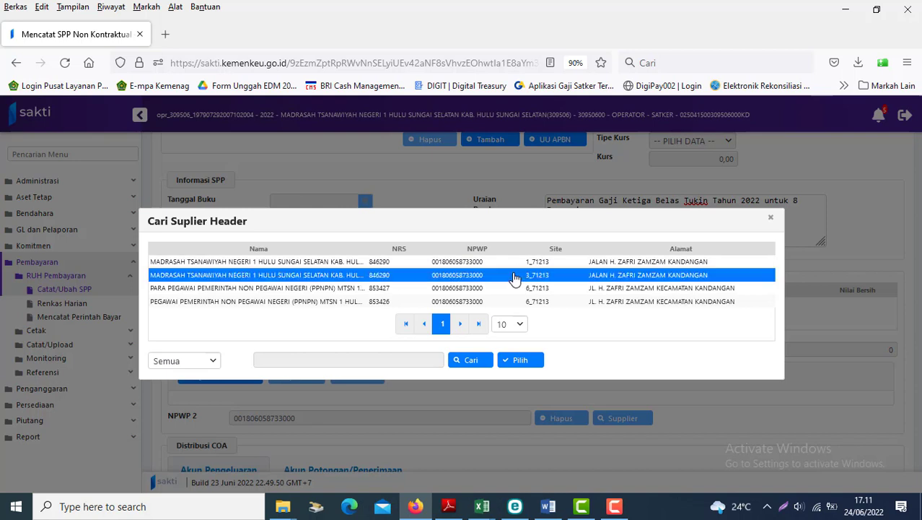
{"action": "left_click", "coordinate": [521, 360]}
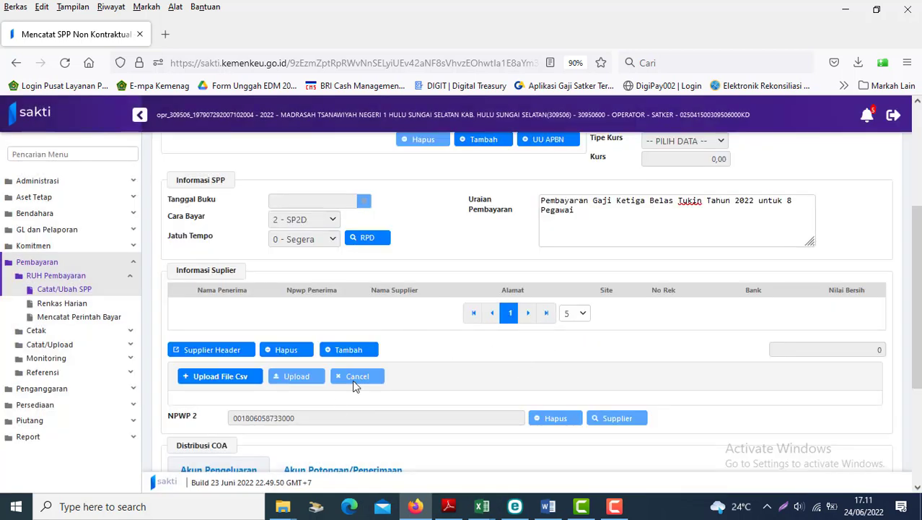
{"action": "left_click", "coordinate": [345, 353]}
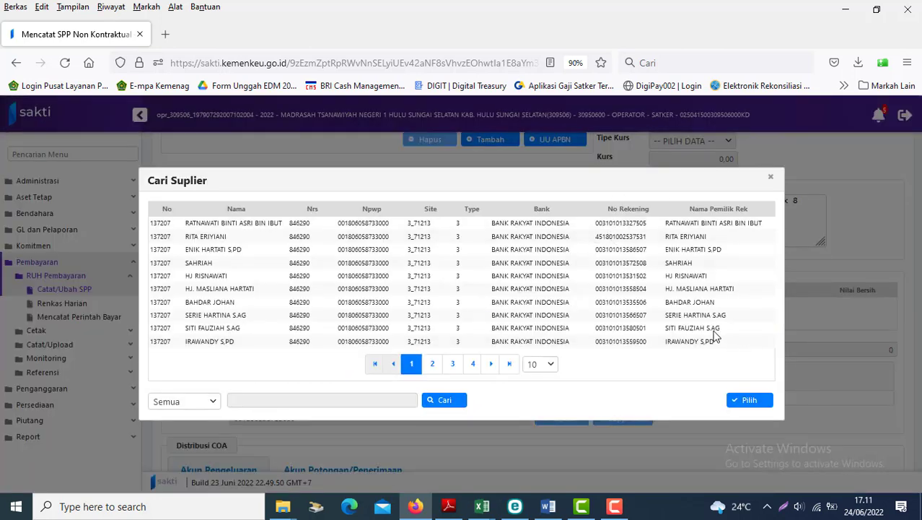
{"action": "left_click", "coordinate": [771, 177]}
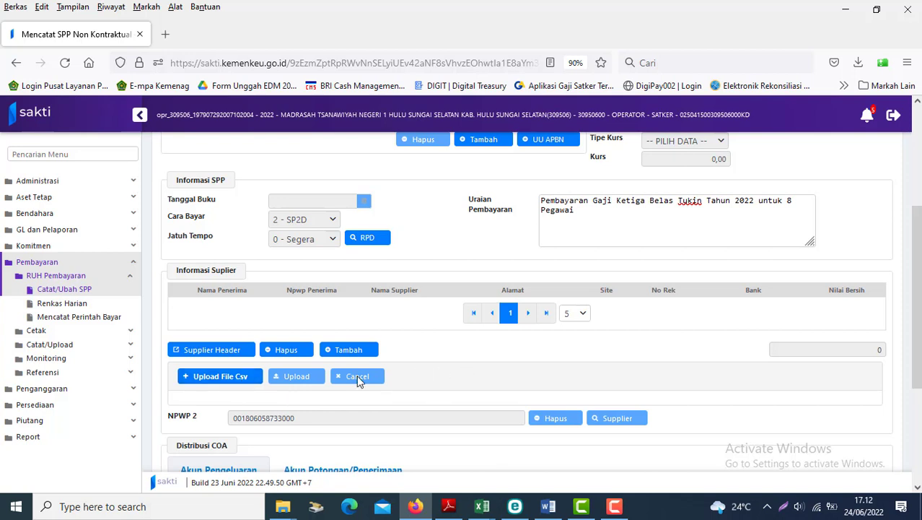
Step: Upload SPM30950620220624.csv from the SPM folder inside GAJI_13_TUKIN_50%_2022 on drive F: into Informasi Suplier
{"action": "left_click", "coordinate": [214, 378]}
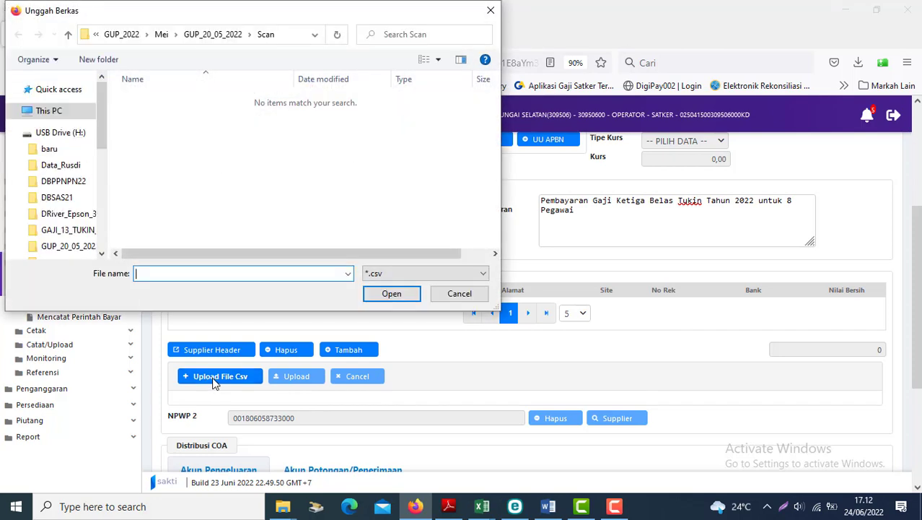
{"action": "left_click", "coordinate": [62, 249]}
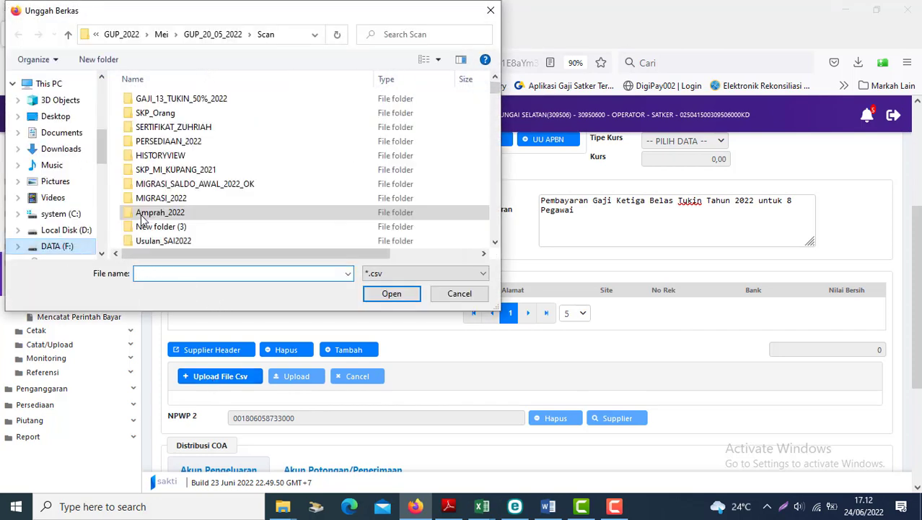
{"action": "double_click", "coordinate": [168, 100]}
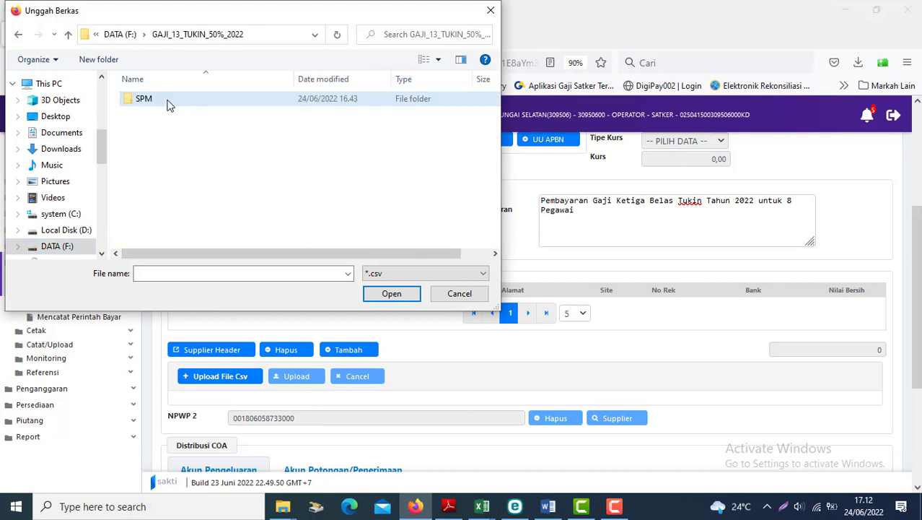
{"action": "double_click", "coordinate": [163, 101]}
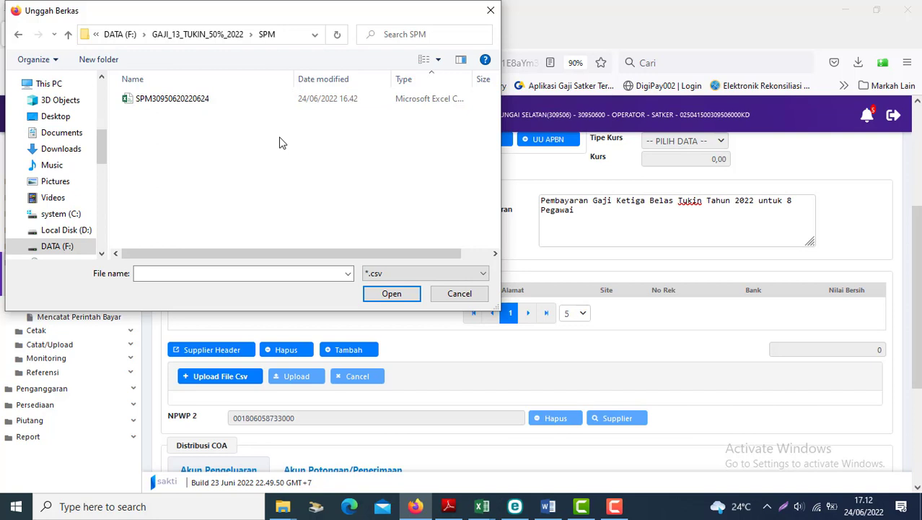
{"action": "double_click", "coordinate": [153, 100]}
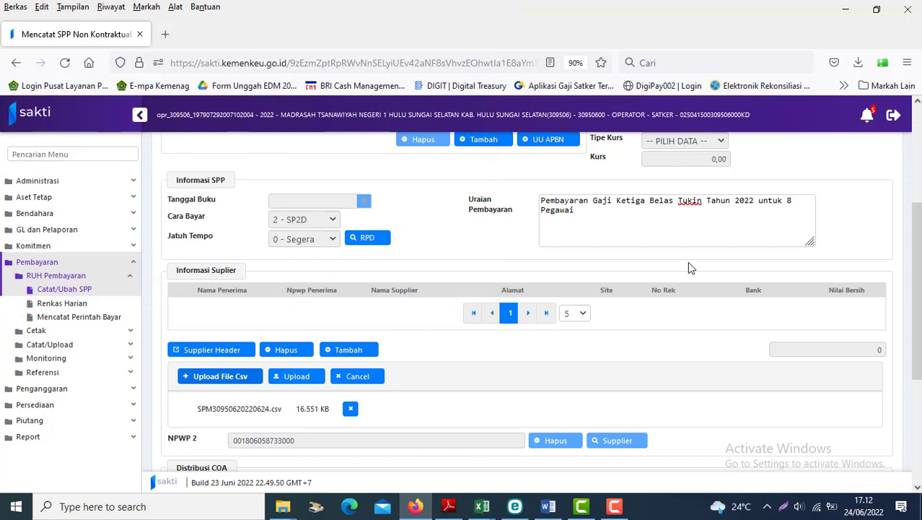
{"action": "scroll", "coordinate": [915, 289], "scroll_direction": "down", "scroll_amount": 1}
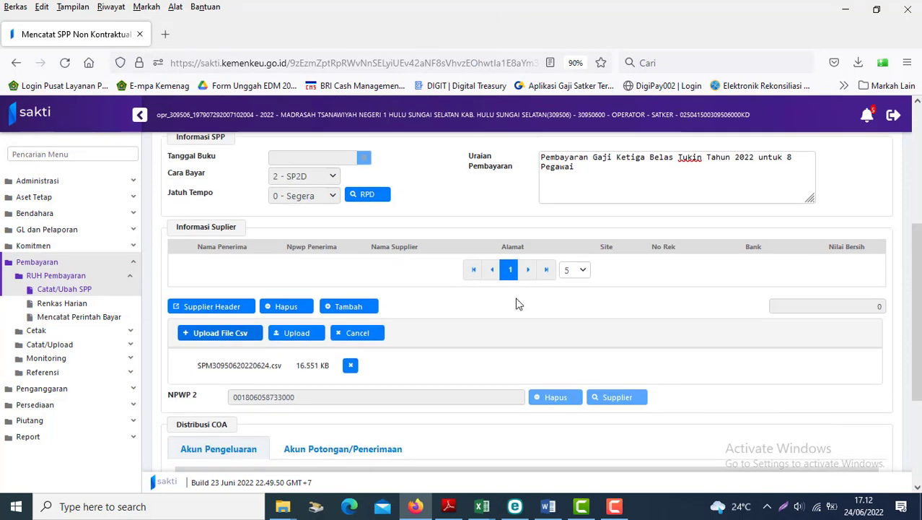
{"action": "left_click", "coordinate": [313, 337]}
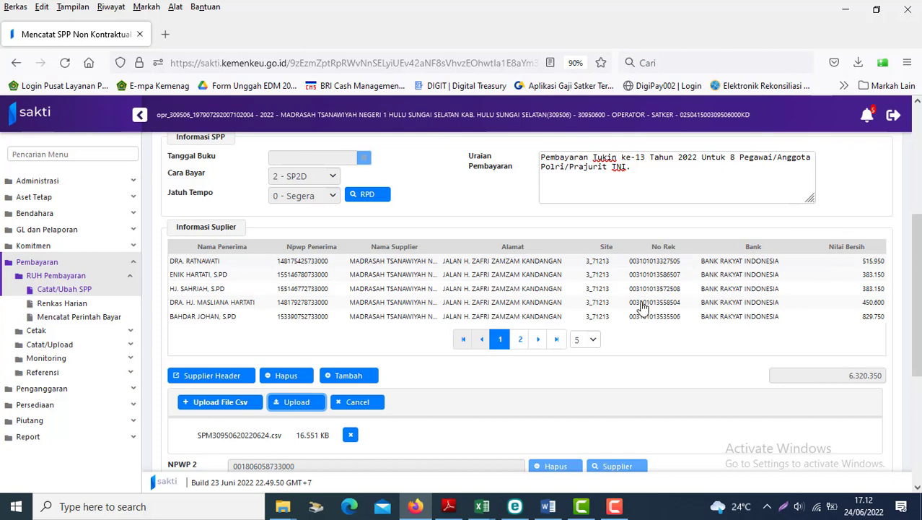
Step: Show 10 rows per page in the Informasi Suplier table and review the imported recipients
{"action": "left_click", "coordinate": [596, 340]}
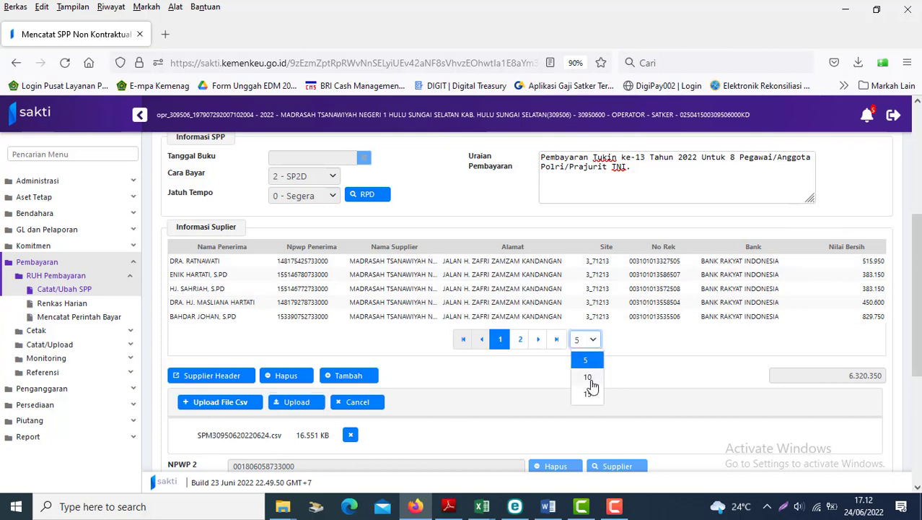
{"action": "left_click", "coordinate": [590, 376]}
{"action": "scroll", "coordinate": [592, 386], "scroll_direction": "down", "scroll_amount": 2}
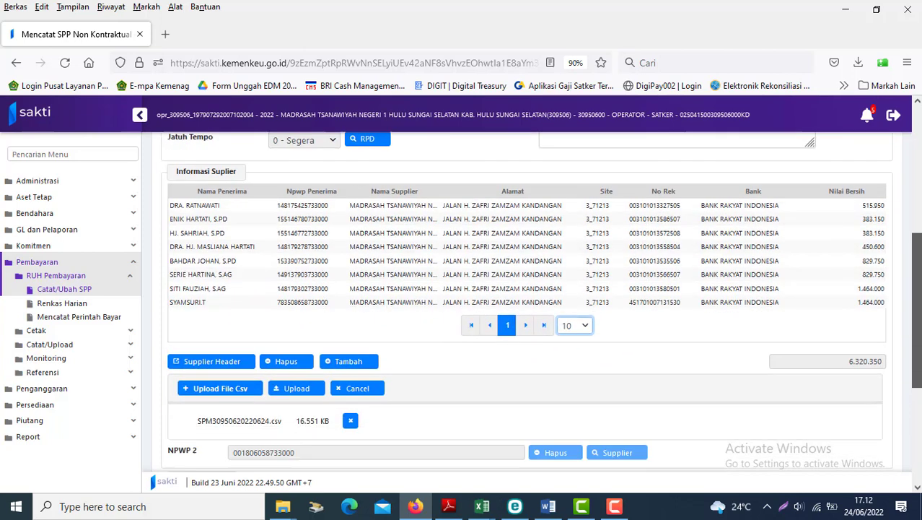
{"action": "scroll", "coordinate": [526, 301], "scroll_direction": "up", "scroll_amount": 2}
Step: Open the RUH Akun form for Akun Pengeluaran under Distribusi COA and show its Struktur Coa fields
{"action": "scroll", "coordinate": [526, 301], "scroll_direction": "down", "scroll_amount": 5}
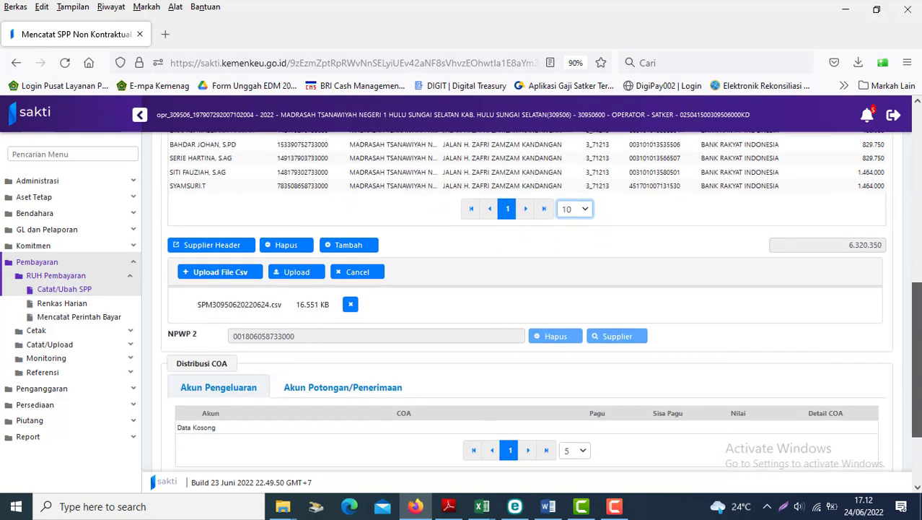
{"action": "scroll", "coordinate": [243, 334], "scroll_direction": "down", "scroll_amount": 1}
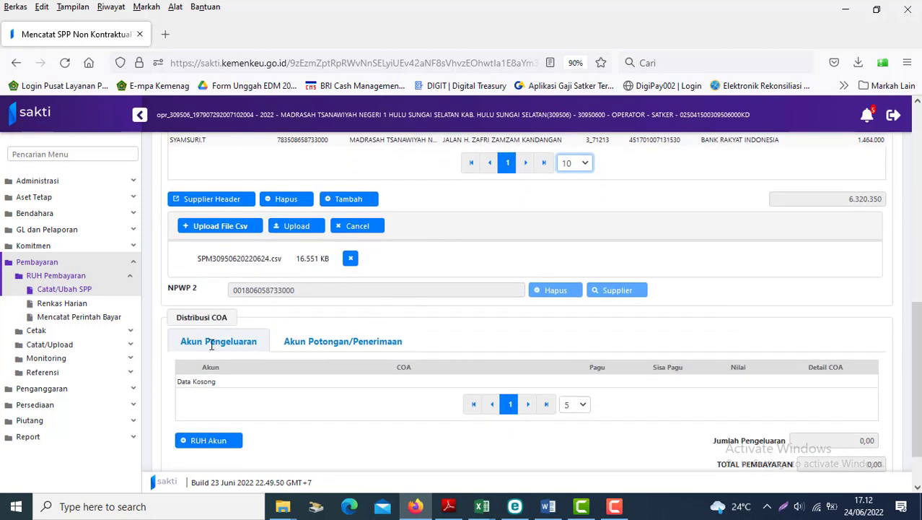
{"action": "left_click", "coordinate": [194, 441]}
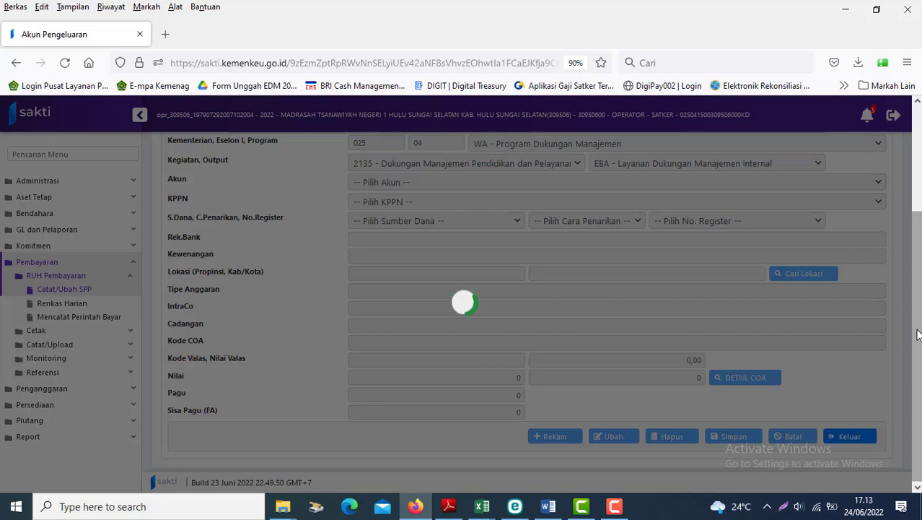
{"action": "scroll", "coordinate": [919, 334], "scroll_direction": "up", "scroll_amount": 3}
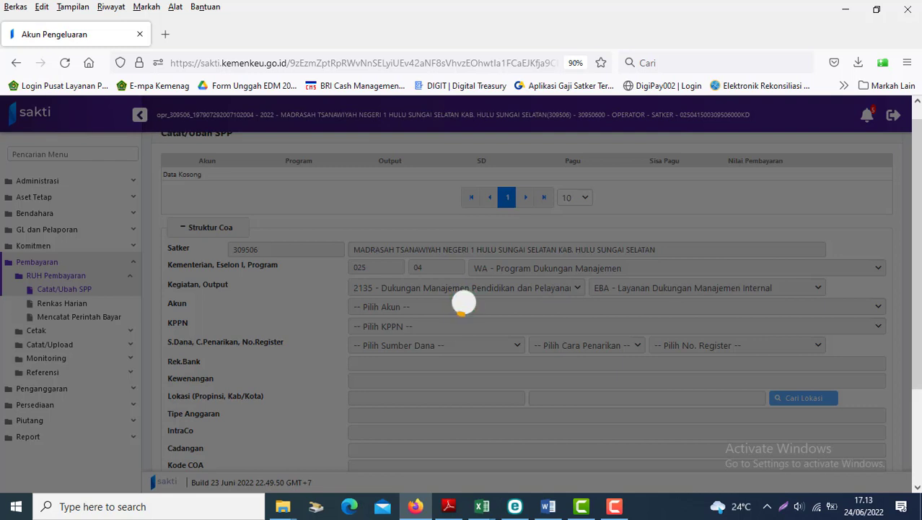
Step: Start a new expense account record under activity 2135 and output EBA, with account 512411 - Belanja Pegawai (Tunjangan Khusus/Kegiatan/Kinerja)
{"action": "scroll", "coordinate": [527, 303], "scroll_direction": "down", "scroll_amount": 3}
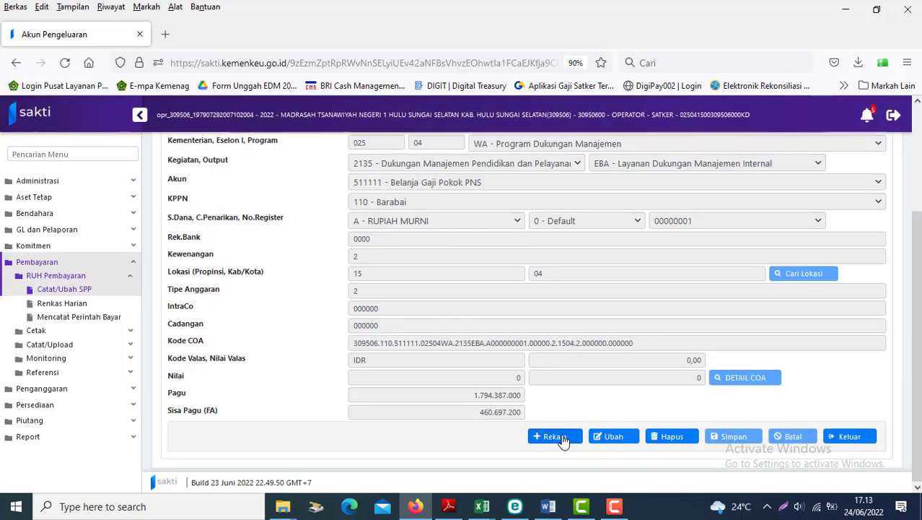
{"action": "left_click", "coordinate": [555, 437]}
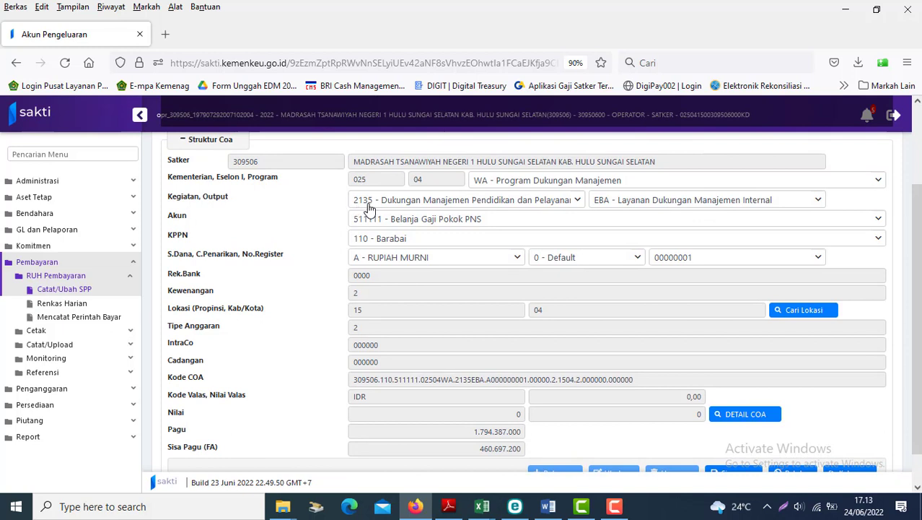
{"action": "left_click", "coordinate": [480, 203]}
{"action": "left_click", "coordinate": [480, 206]}
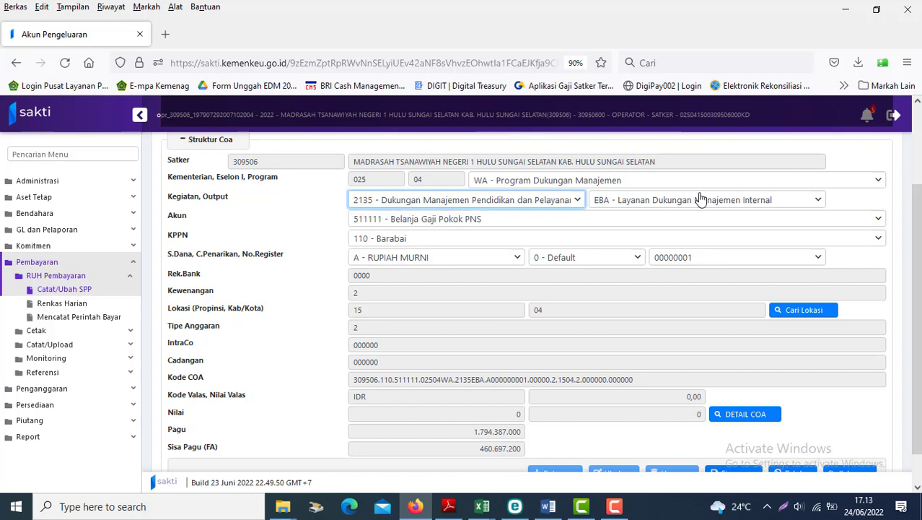
{"action": "left_click", "coordinate": [700, 201]}
{"action": "left_click", "coordinate": [700, 200]}
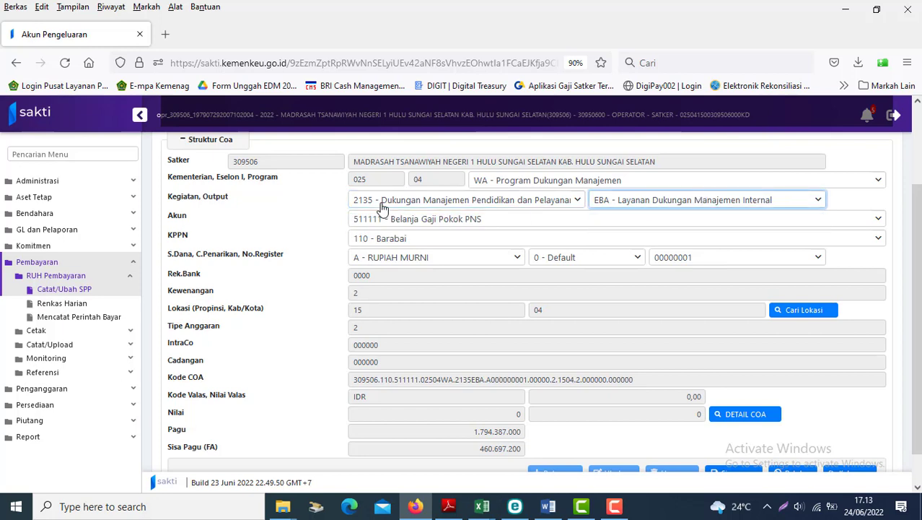
{"action": "left_click", "coordinate": [403, 224]}
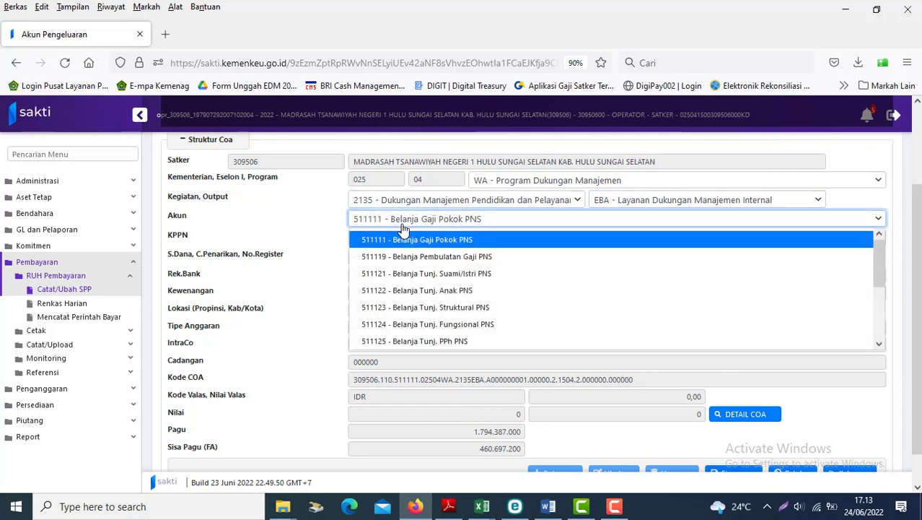
{"action": "left_click_drag", "start_coordinate": [877, 266], "coordinate": [885, 321]}
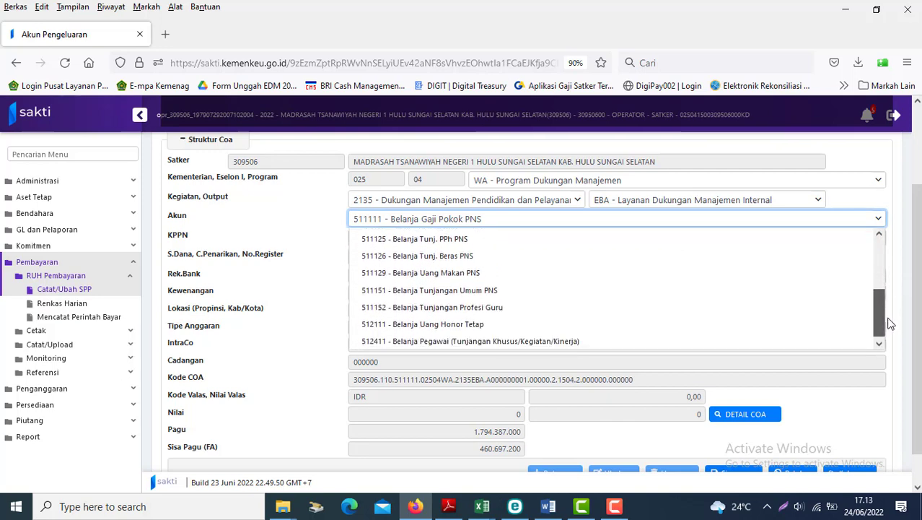
{"action": "left_click", "coordinate": [480, 344]}
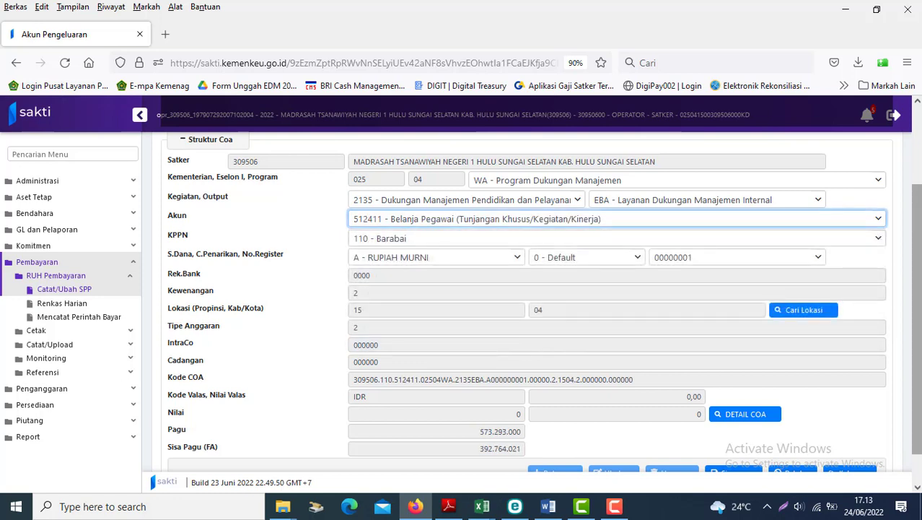
Step: Add a COA detail for this account using item 000141, Selisih Tunjangan Kinerja Guru PNS
{"action": "scroll", "coordinate": [907, 369], "scroll_direction": "down", "scroll_amount": 1}
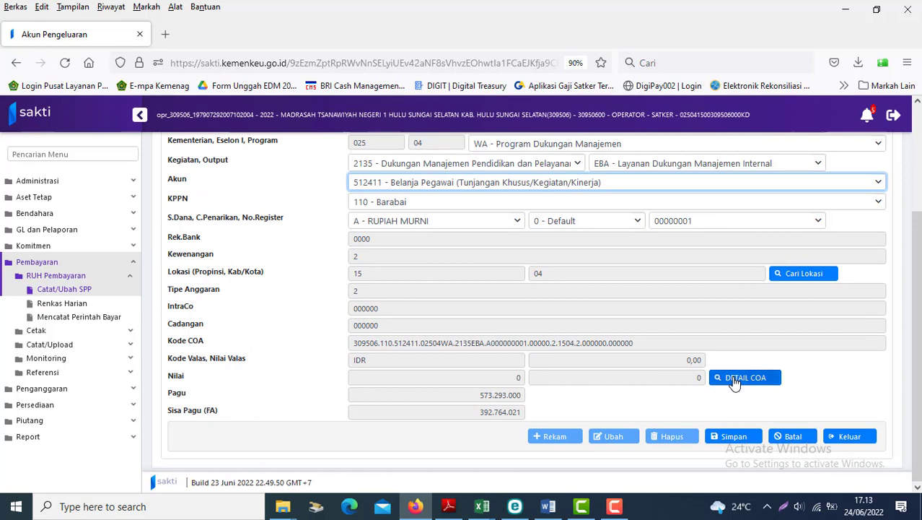
{"action": "left_click", "coordinate": [736, 379]}
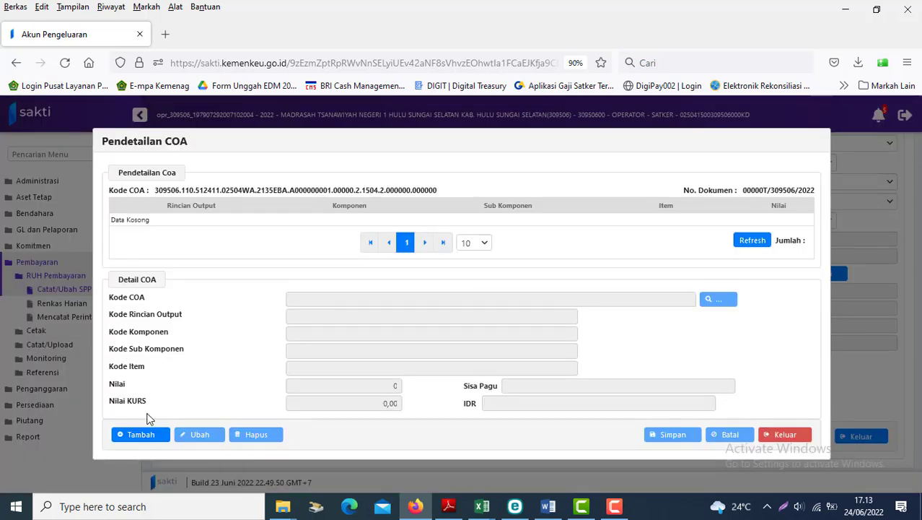
{"action": "left_click", "coordinate": [135, 437]}
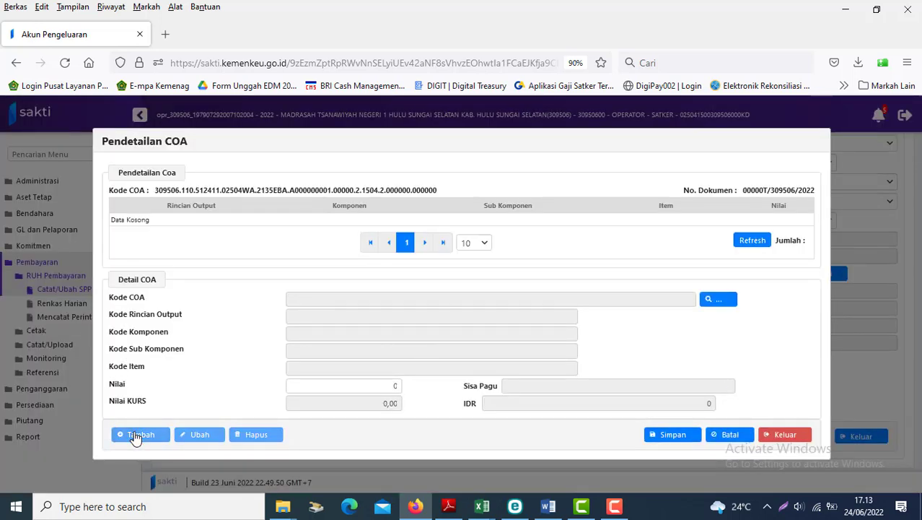
{"action": "left_click", "coordinate": [715, 302]}
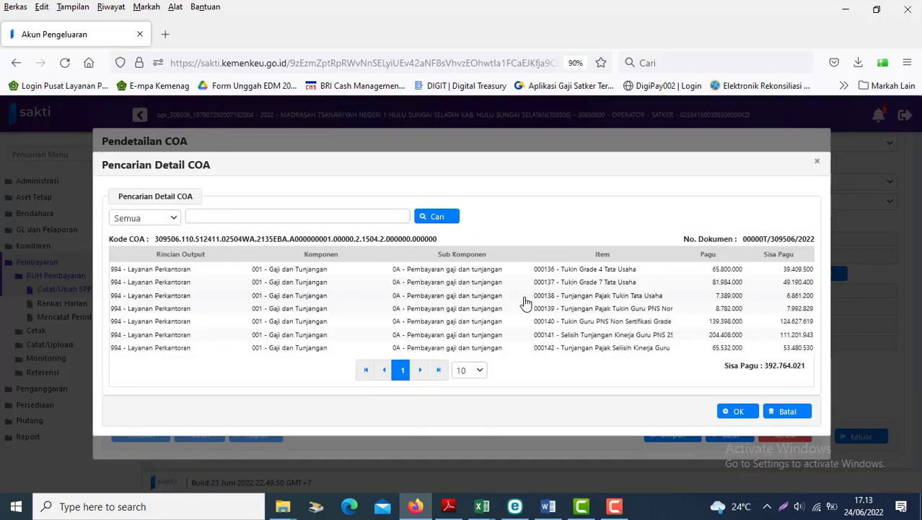
{"action": "left_click", "coordinate": [526, 297]}
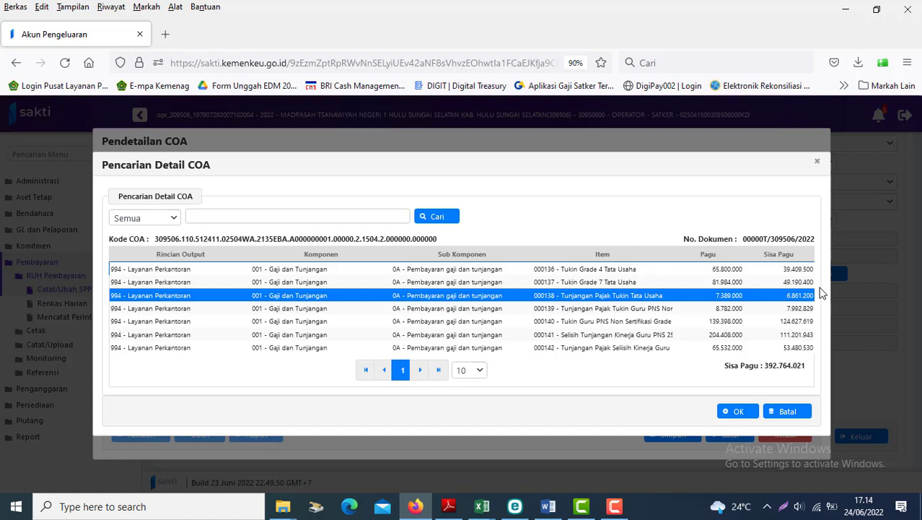
{"action": "left_click", "coordinate": [675, 337]}
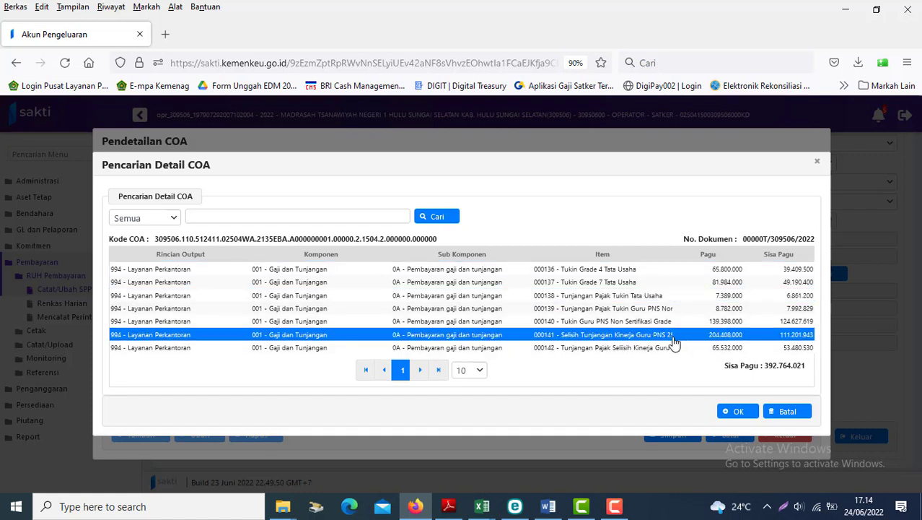
{"action": "left_click", "coordinate": [734, 410]}
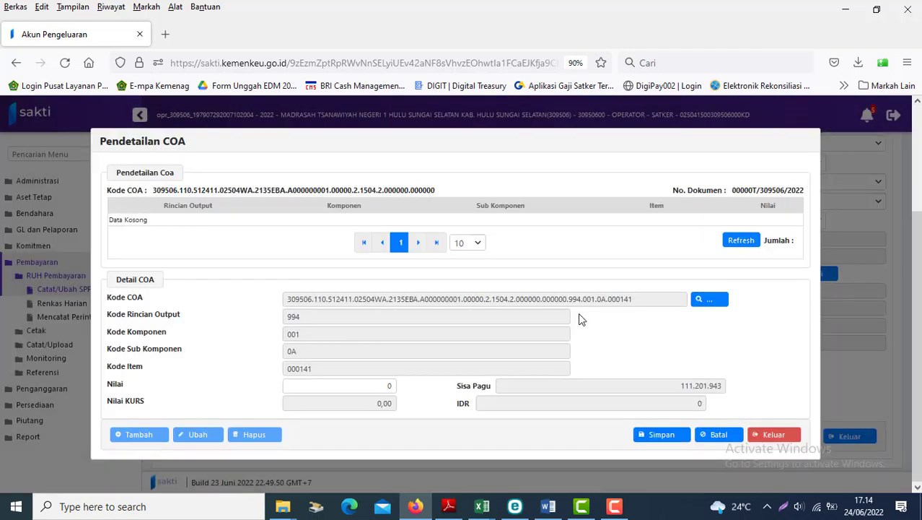
Step: Switch to the Rekapitulasi Penerima tukin 13 pns 2022 workbook in Excel and examine the allowance, tax and net amount columns
{"action": "left_click", "coordinate": [482, 506]}
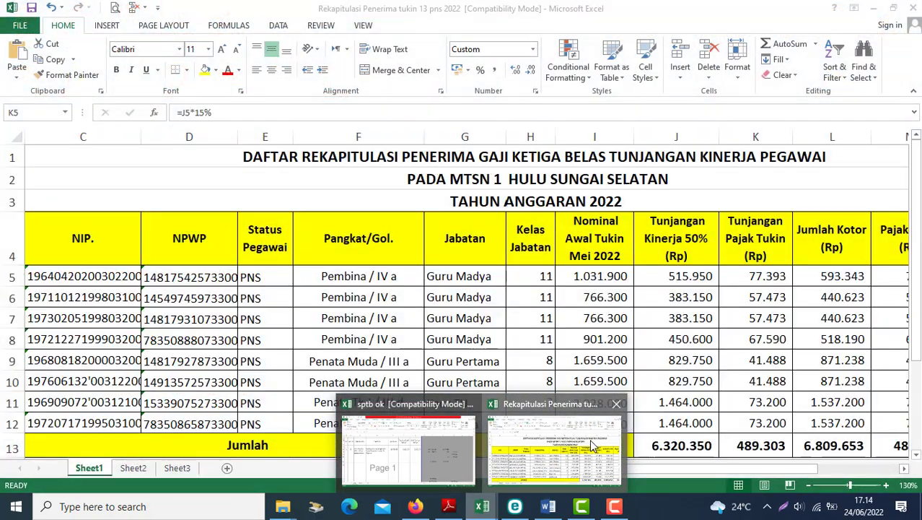
{"action": "left_click", "coordinate": [590, 445]}
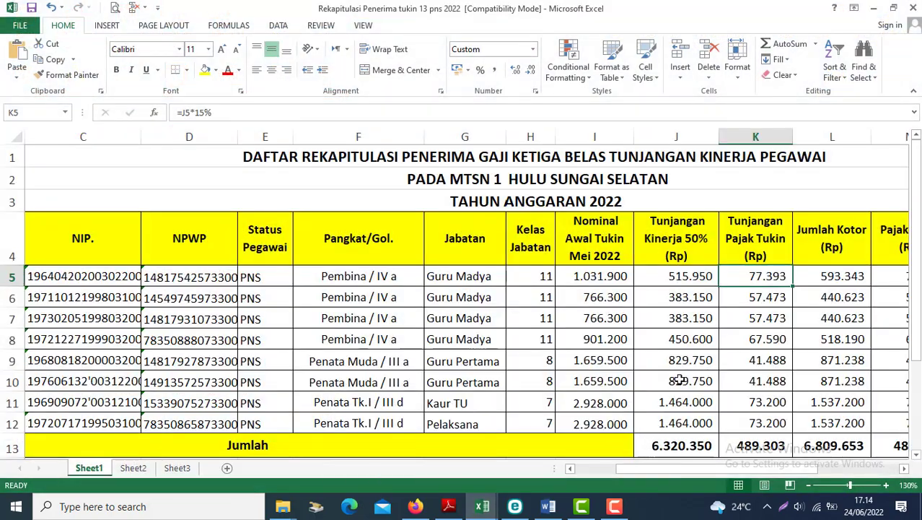
{"action": "left_click", "coordinate": [678, 380]}
{"action": "key", "text": "Down"}
{"action": "key", "text": "Down"}
{"action": "key", "text": "Right"}
{"action": "key", "text": "Right"}
{"action": "key", "text": "Right"}
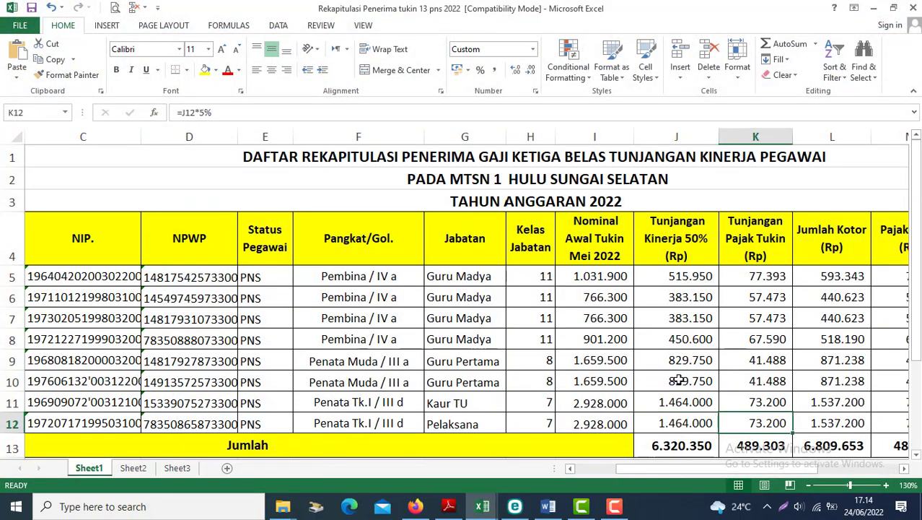
{"action": "key", "text": "Right"}
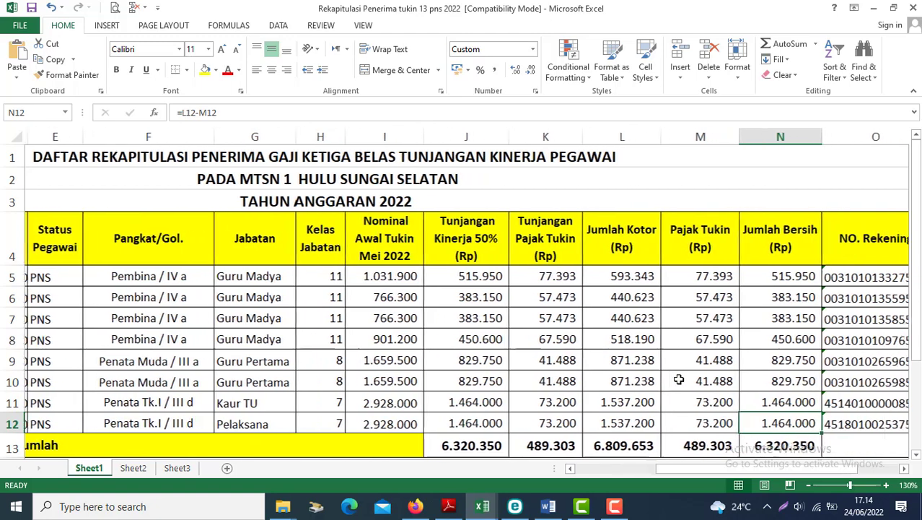
{"action": "key", "text": "Left"}
{"action": "key", "text": "Left"}
{"action": "key", "text": "Left"}
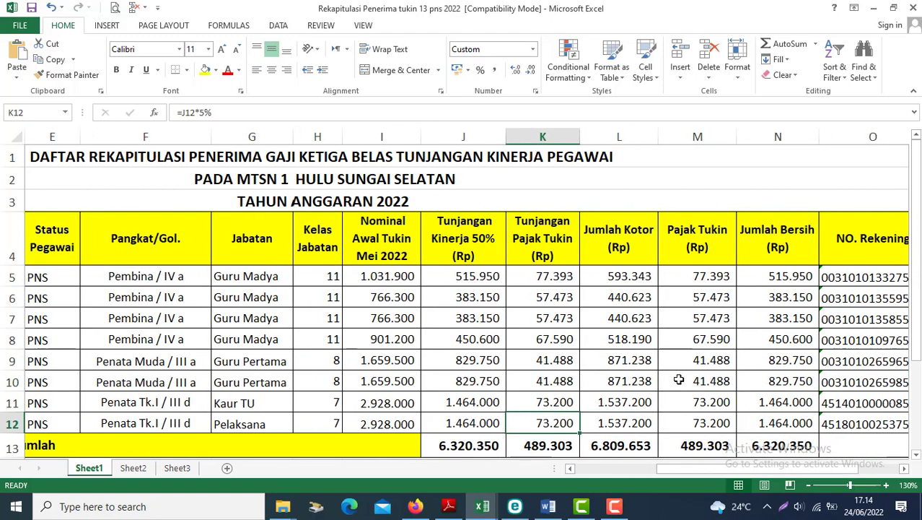
{"action": "key", "text": "Right"}
{"action": "key", "text": "Right"}
{"action": "key", "text": "Left"}
{"action": "key", "text": "Right"}
{"action": "key", "text": "Left"}
{"action": "key", "text": "Left"}
{"action": "key", "text": "Left"}
{"action": "key", "text": "Down"}
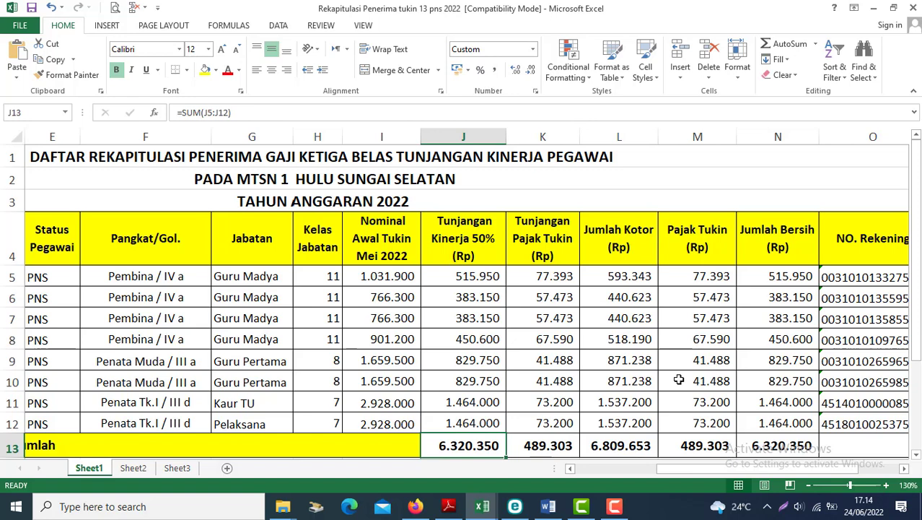
Step: Copy the Jumlah Bersih total in cell N13 of the recap sheet
{"action": "key", "text": "Right"}
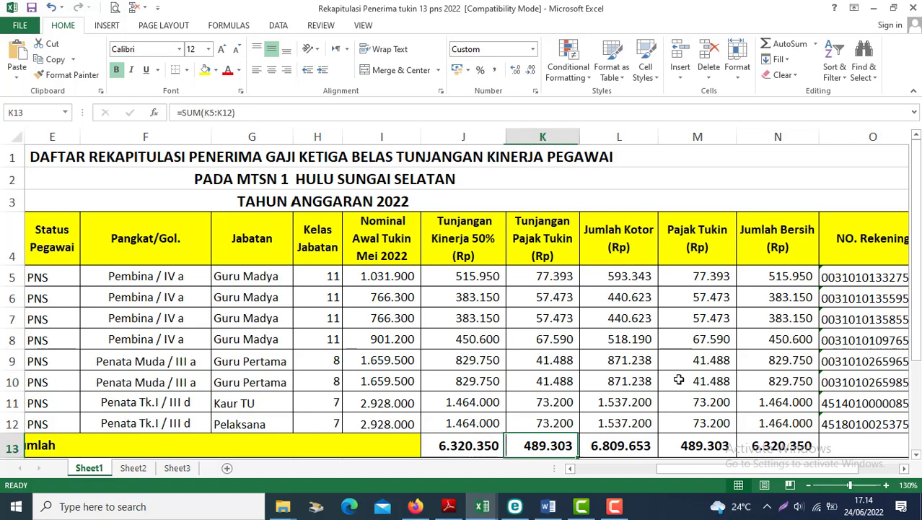
{"action": "key", "text": "Right"}
{"action": "key", "text": "Right"}
{"action": "key", "text": "Right"}
{"action": "key", "text": "ctrl+c"}
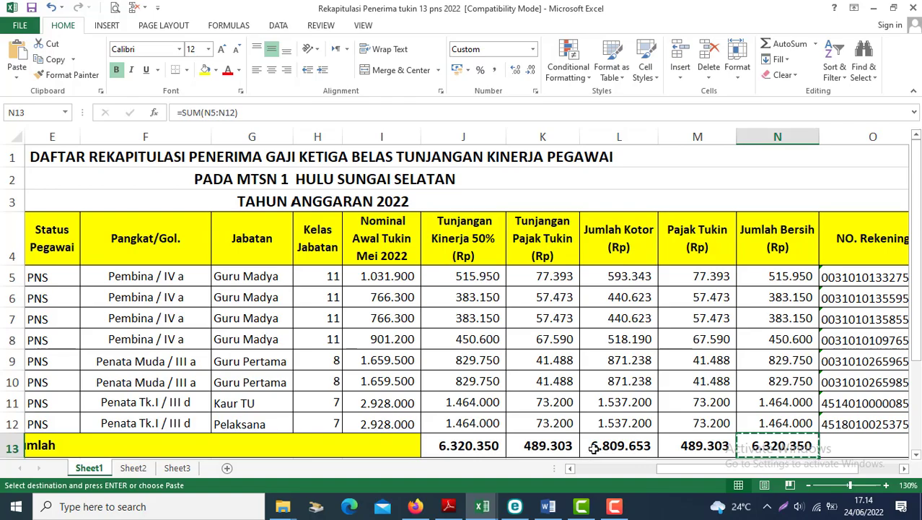
Step: Return to SAKTI, paste 6.320.350 as the Nilai of item 000141, check it against the Excel recap, and save the detail
{"action": "key", "text": "alt+Tab"}
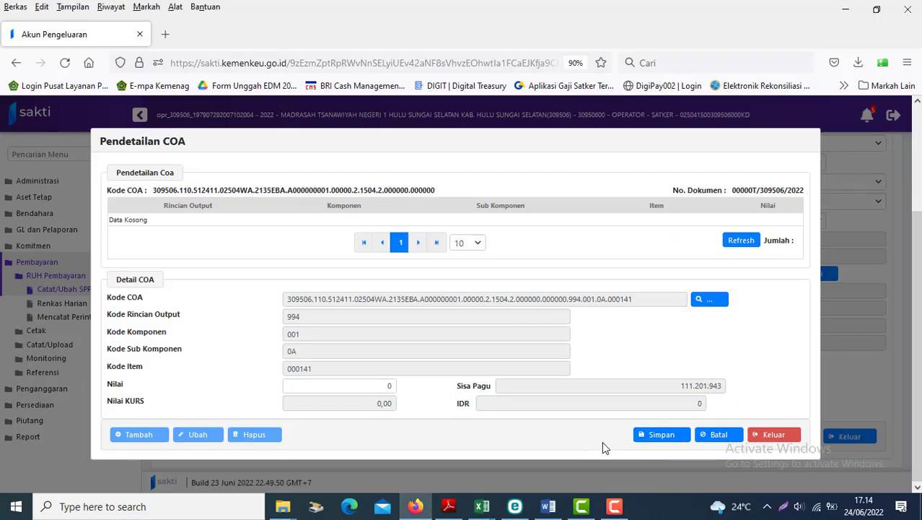
{"action": "left_click", "coordinate": [330, 384]}
{"action": "key", "text": "ctrl+v"}
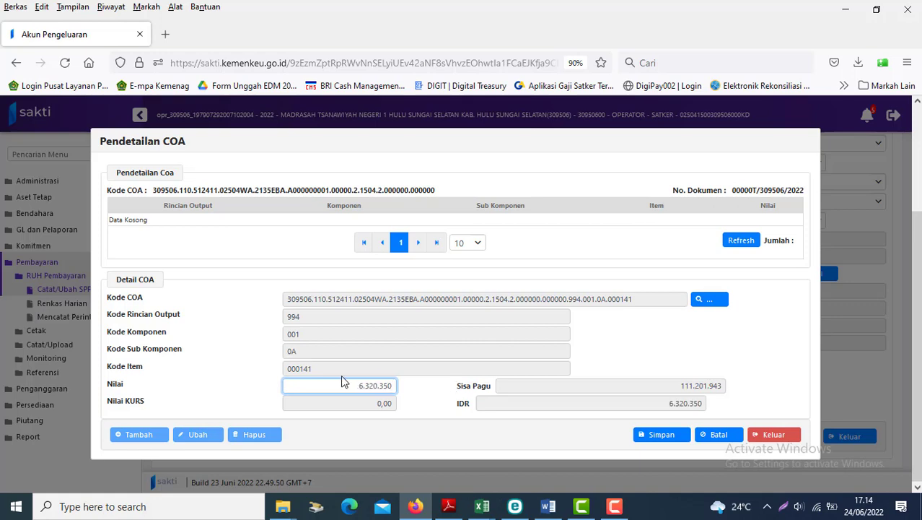
{"action": "key", "text": "alt+Tab"}
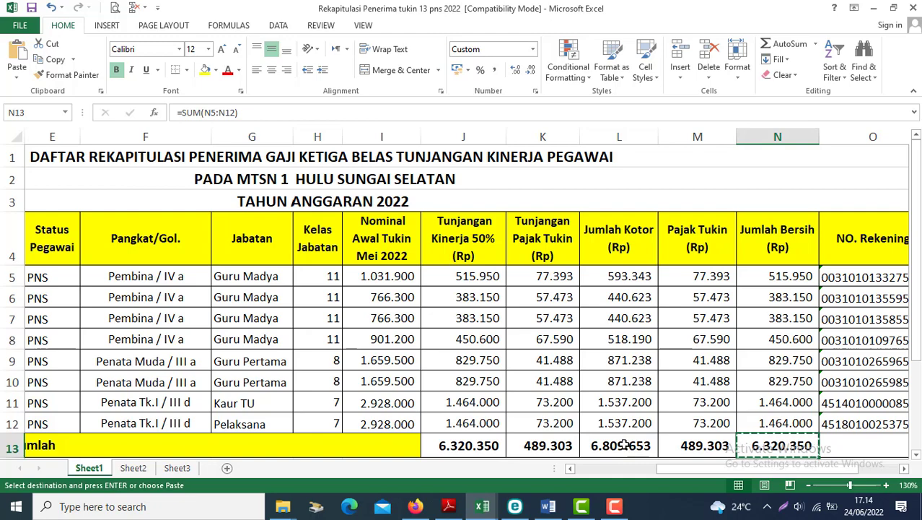
{"action": "key", "text": "alt+Tab"}
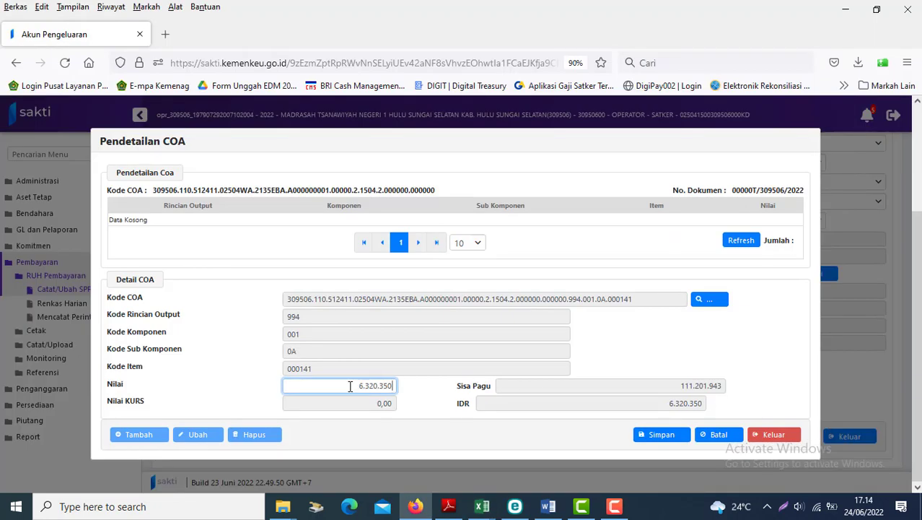
{"action": "left_click", "coordinate": [646, 437]}
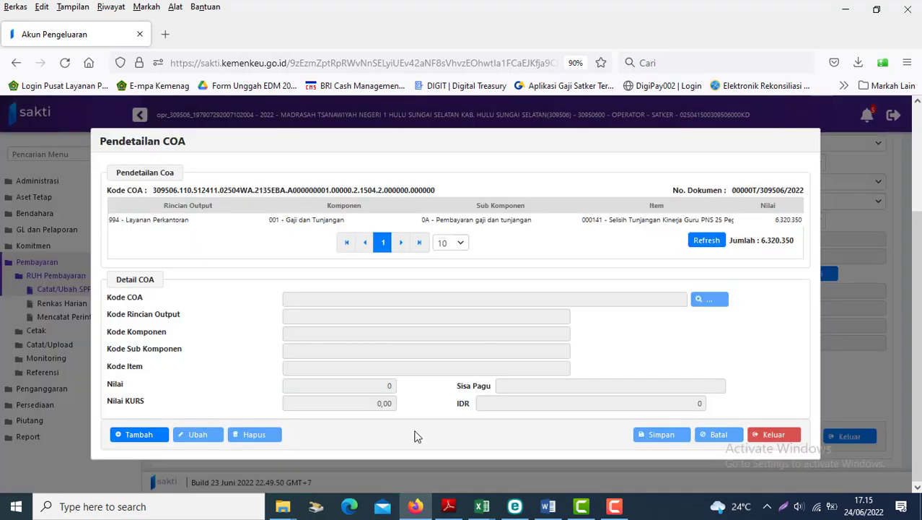
Step: Add a second COA detail using item 000142, Tunjangan Pajak Selisih Kinerja Guru PNS
{"action": "left_click", "coordinate": [709, 301]}
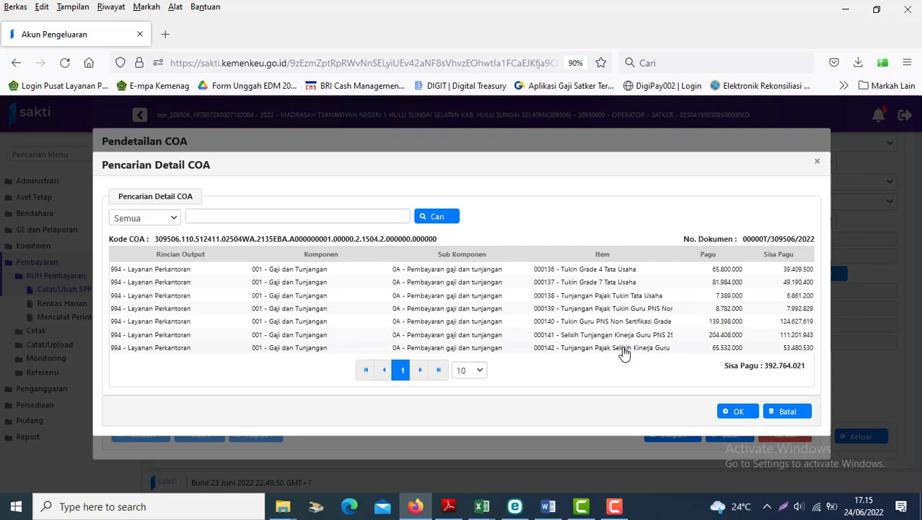
{"action": "left_click", "coordinate": [624, 348]}
{"action": "left_click", "coordinate": [734, 411]}
Step: Copy the Tunjangan Pajak Tukin total from K13 in Excel, set item 000142's Nilai to 489.303 in SAKTI, and save the detail
{"action": "key", "text": "alt+Tab"}
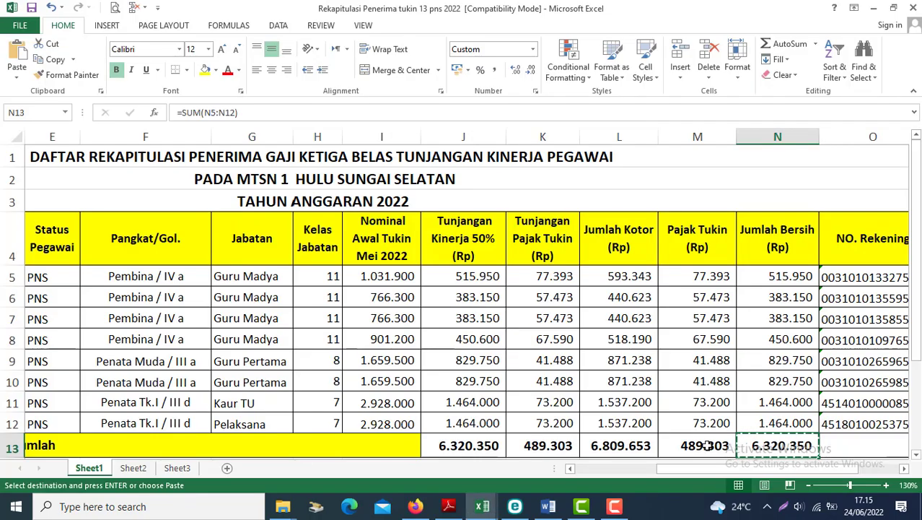
{"action": "left_click", "coordinate": [555, 444]}
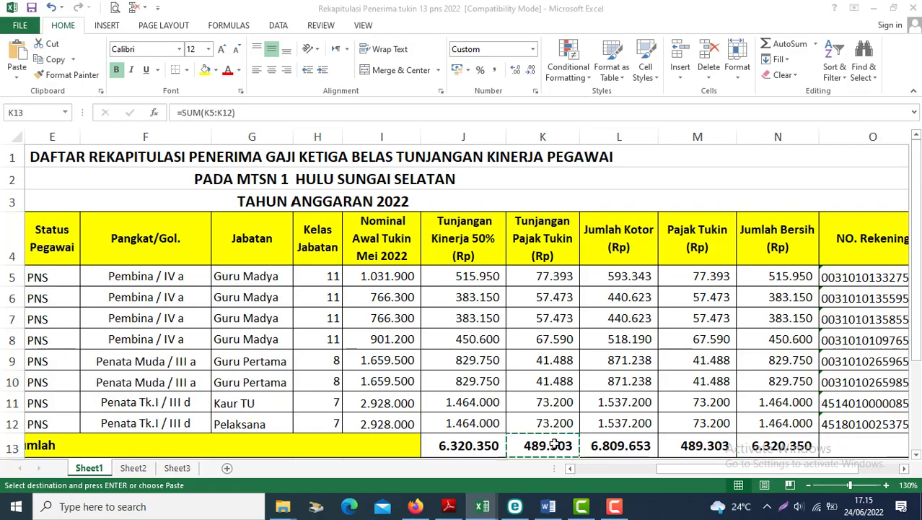
{"action": "key", "text": "alt+Tab"}
{"action": "left_click", "coordinate": [312, 390]}
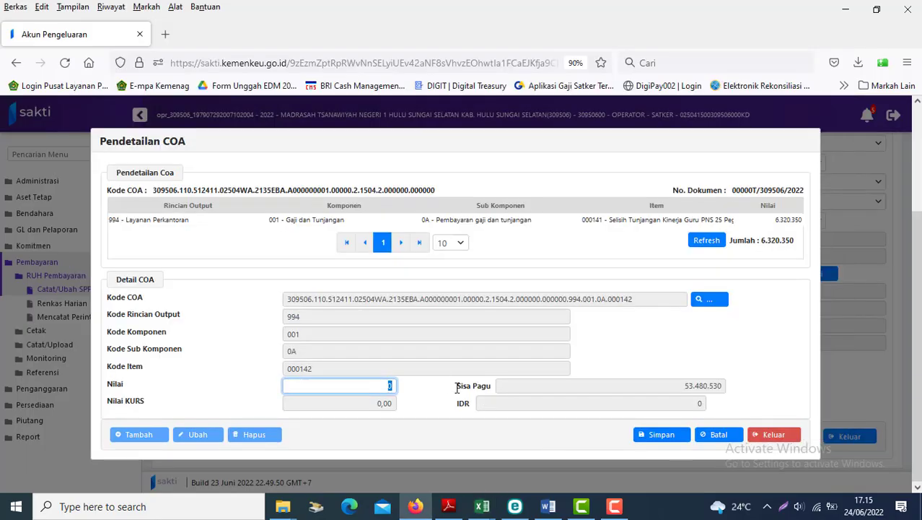
{"action": "key", "text": "ctrl+v"}
{"action": "left_click", "coordinate": [660, 436]}
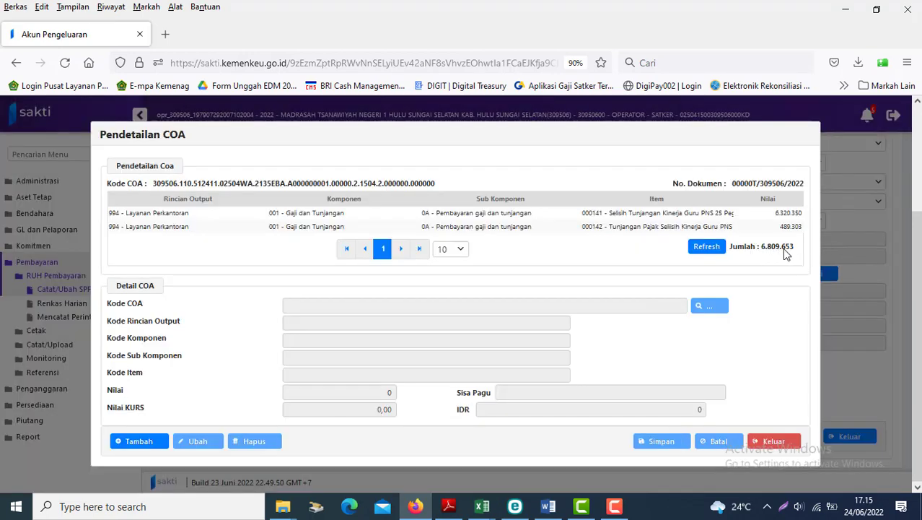
Step: Compare the combined COA detail amount with the row 13 totals in the Excel recap, and return to SAKTI
{"action": "key", "text": "alt+Tab"}
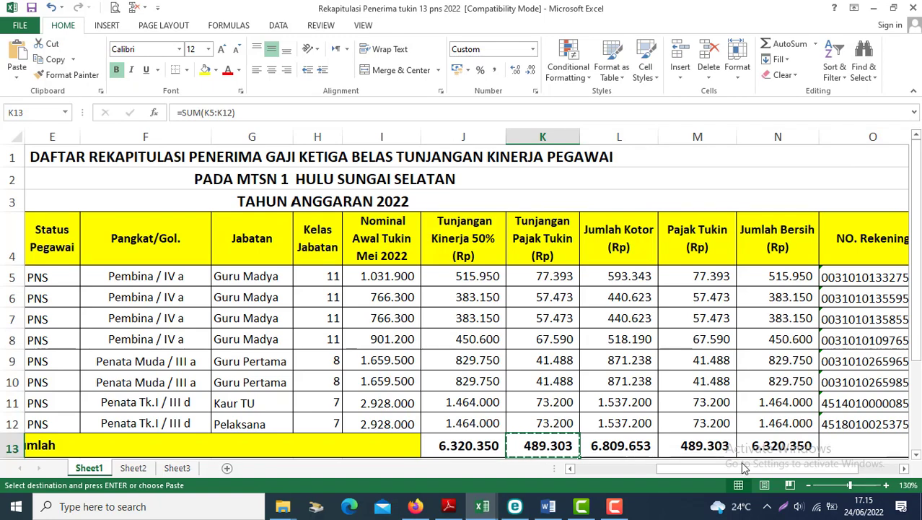
{"action": "left_click", "coordinate": [710, 446]}
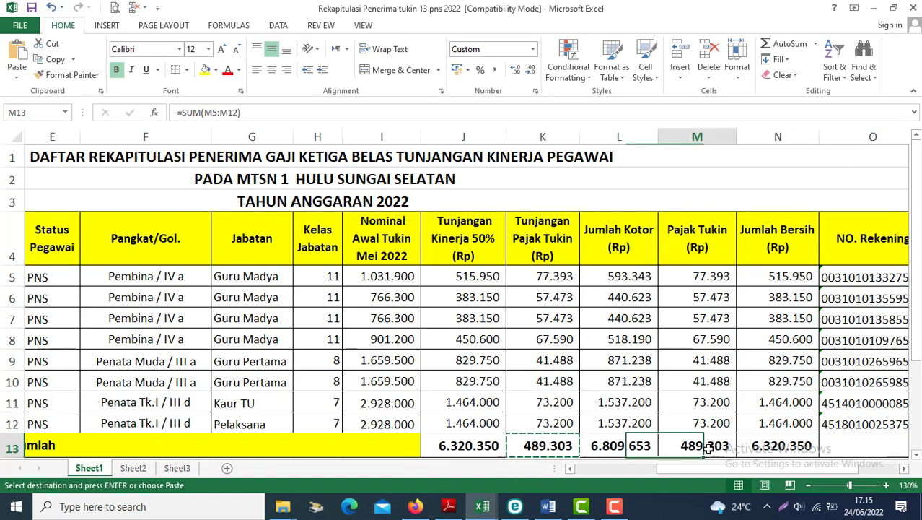
{"action": "key", "text": "alt+Tab"}
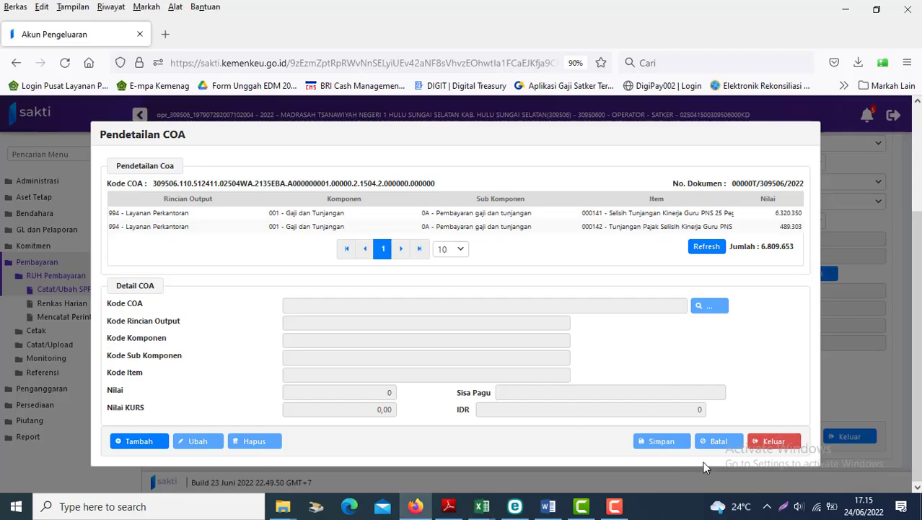
Step: Close the COA detail, save the expenditure account record 512411, and return to the SPP form's Distribusi COA section
{"action": "left_click", "coordinate": [764, 446]}
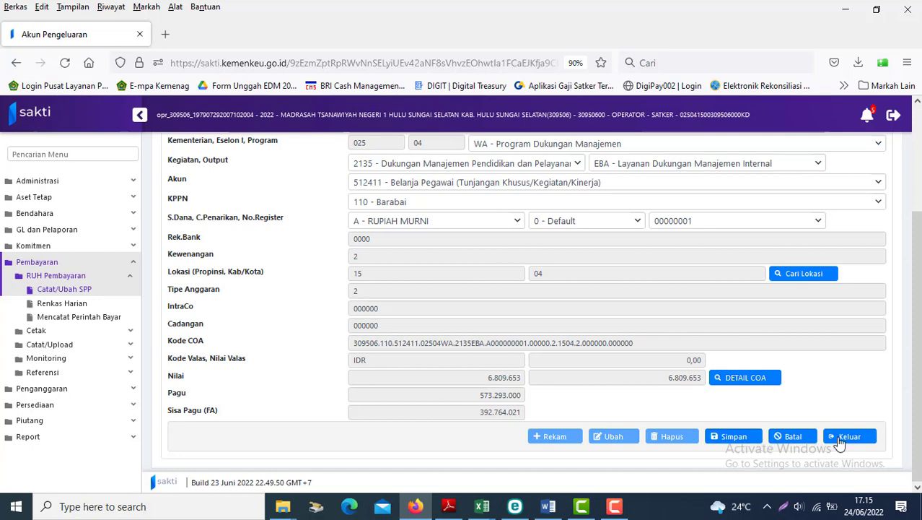
{"action": "left_click", "coordinate": [735, 437]}
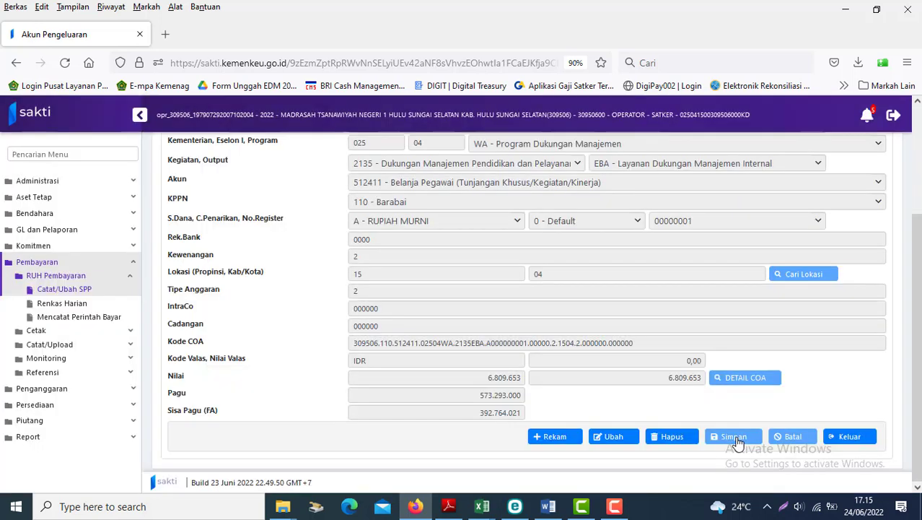
{"action": "left_click", "coordinate": [841, 436]}
{"action": "scroll", "coordinate": [839, 438], "scroll_direction": "down", "scroll_amount": 10}
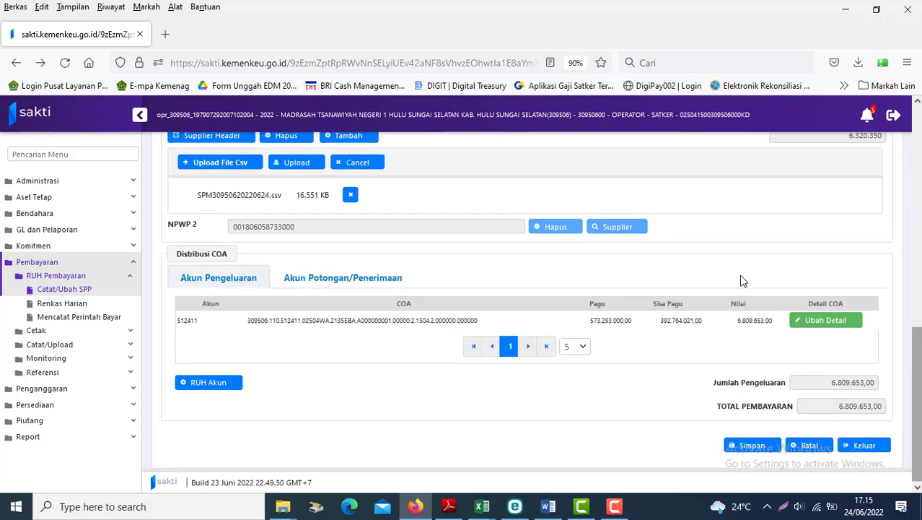
Step: Add a new Akun Potongan/Penerimaan record using account 411121, Pendapatan PPh Pasal 21
{"action": "left_click", "coordinate": [328, 279]}
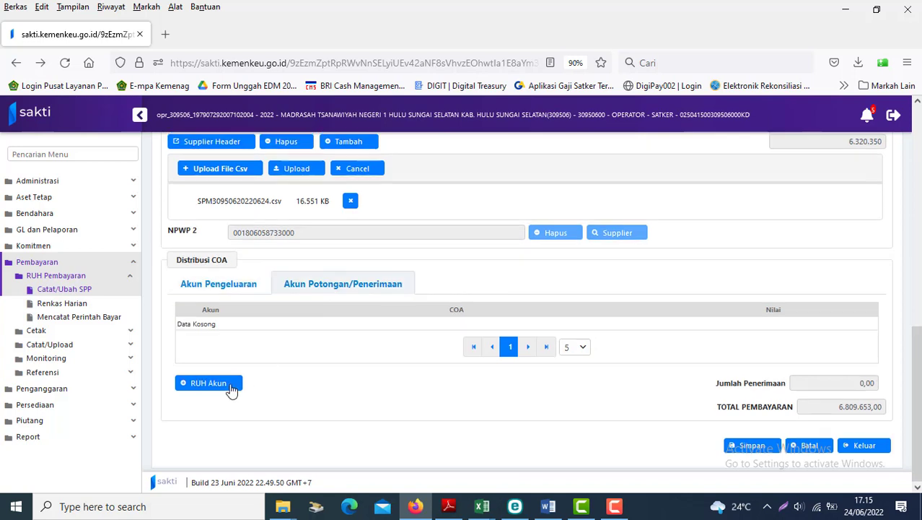
{"action": "left_click", "coordinate": [192, 389]}
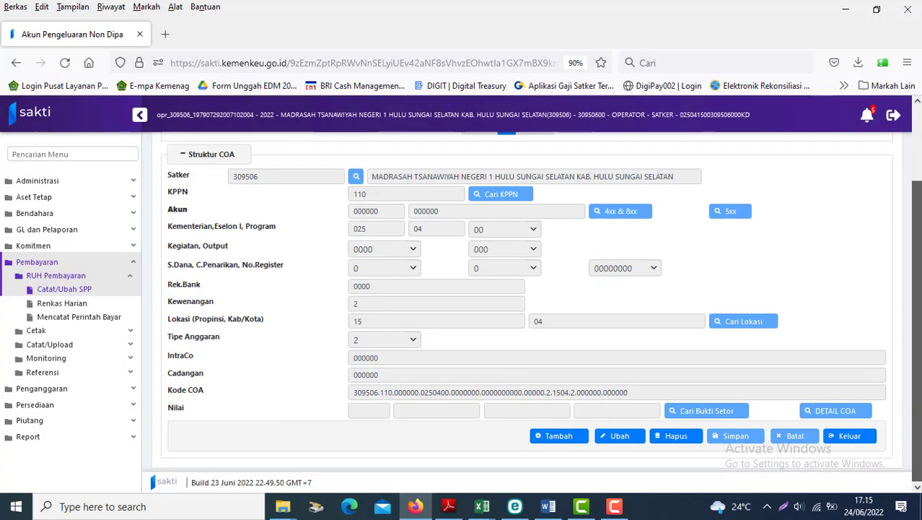
{"action": "left_click", "coordinate": [557, 442]}
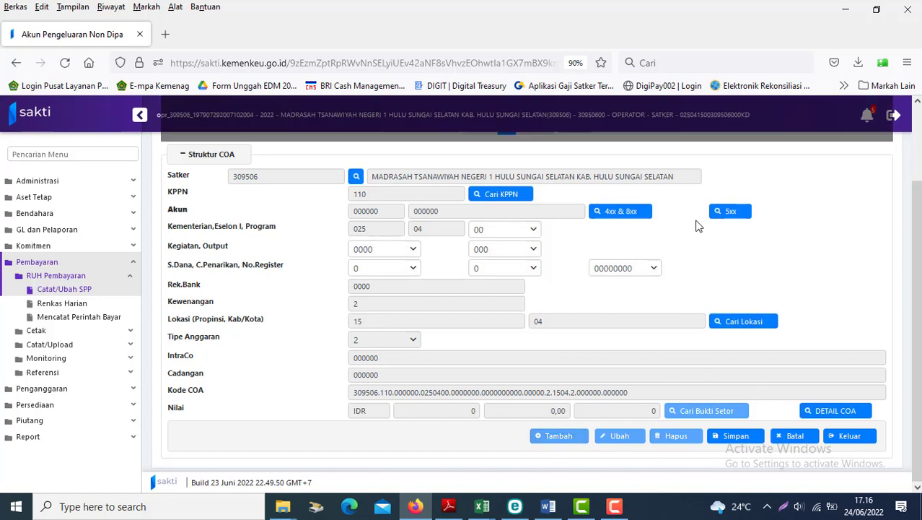
{"action": "left_click", "coordinate": [612, 215]}
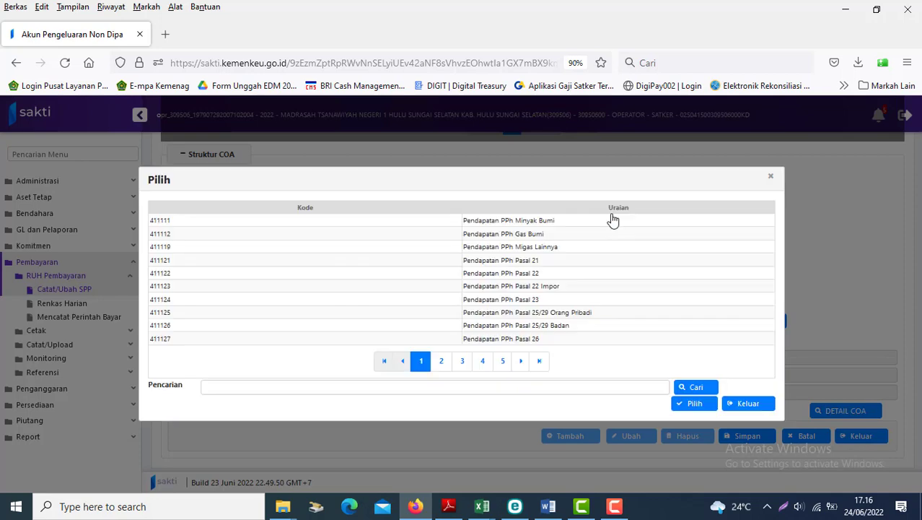
{"action": "left_click", "coordinate": [495, 265]}
{"action": "left_click", "coordinate": [694, 406]}
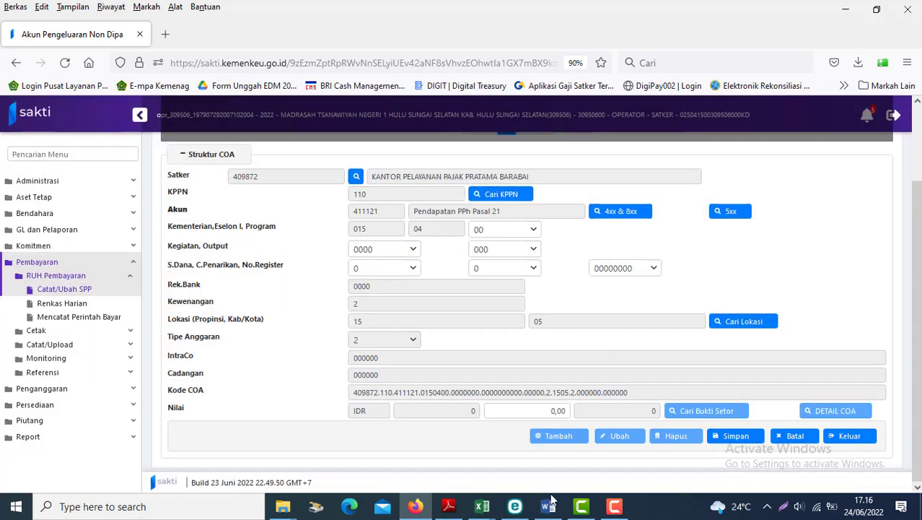
Step: Copy the Pajak Tukin total from M13 in Excel, set account 411121's Nilai to 489.303 in SAKTI, save it, and return to the SPP form
{"action": "mouse_move", "coordinate": [482, 506]}
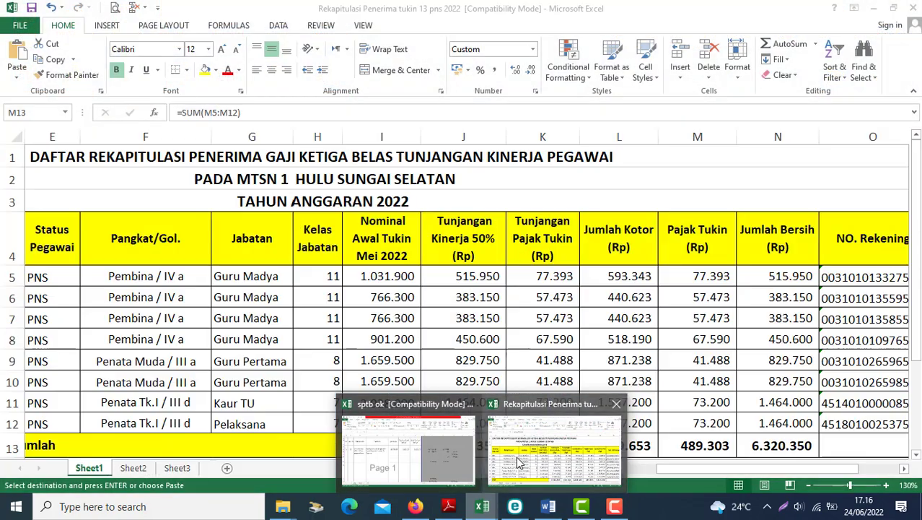
{"action": "left_click", "coordinate": [552, 451]}
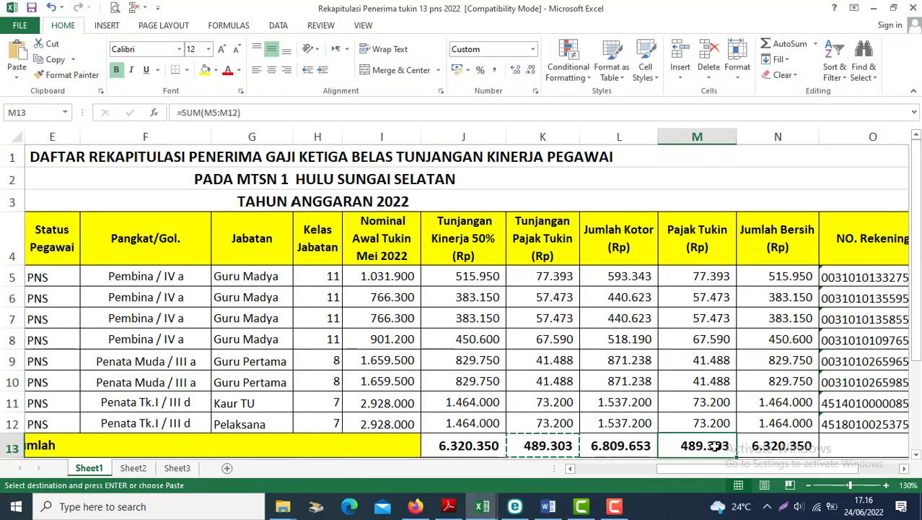
{"action": "key", "text": "ctrl+c"}
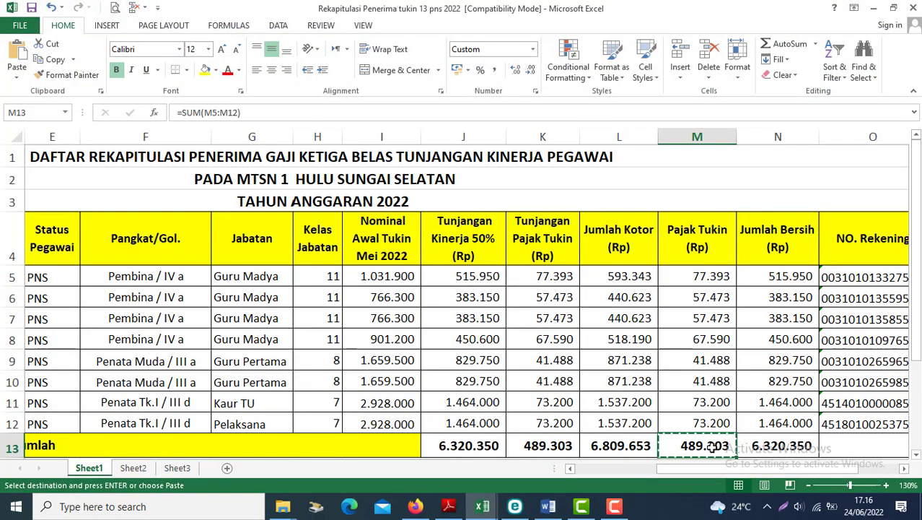
{"action": "key", "text": "alt+Tab"}
{"action": "left_click", "coordinate": [514, 412]}
{"action": "key", "text": "ctrl+v"}
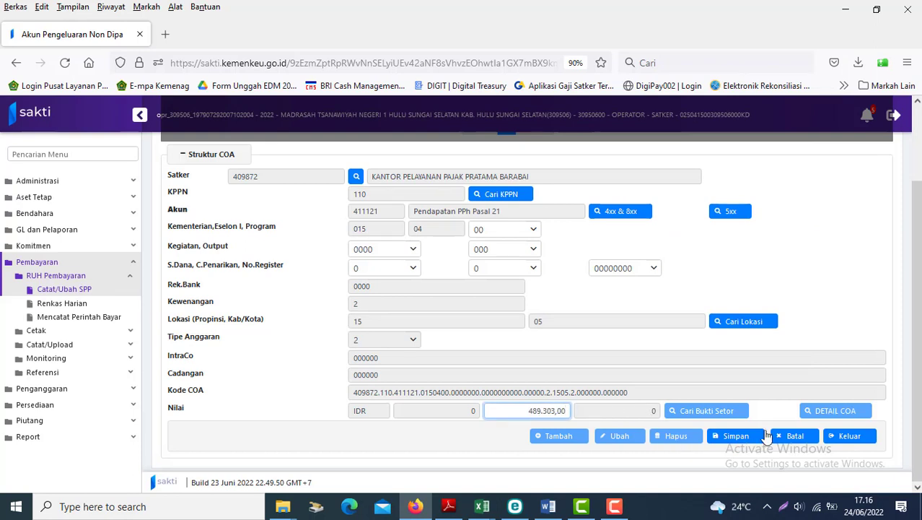
{"action": "left_click", "coordinate": [738, 436]}
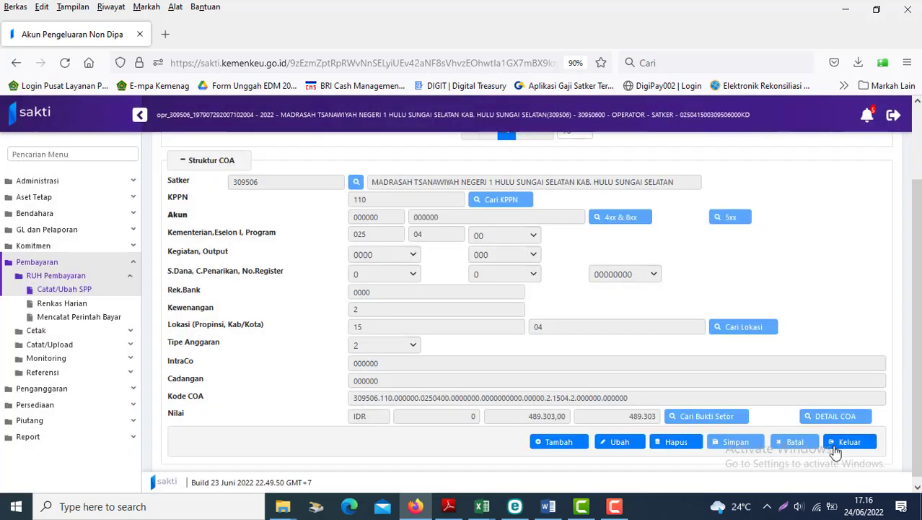
{"action": "left_click", "coordinate": [835, 449]}
{"action": "scroll", "coordinate": [888, 249], "scroll_direction": "down", "scroll_amount": 5}
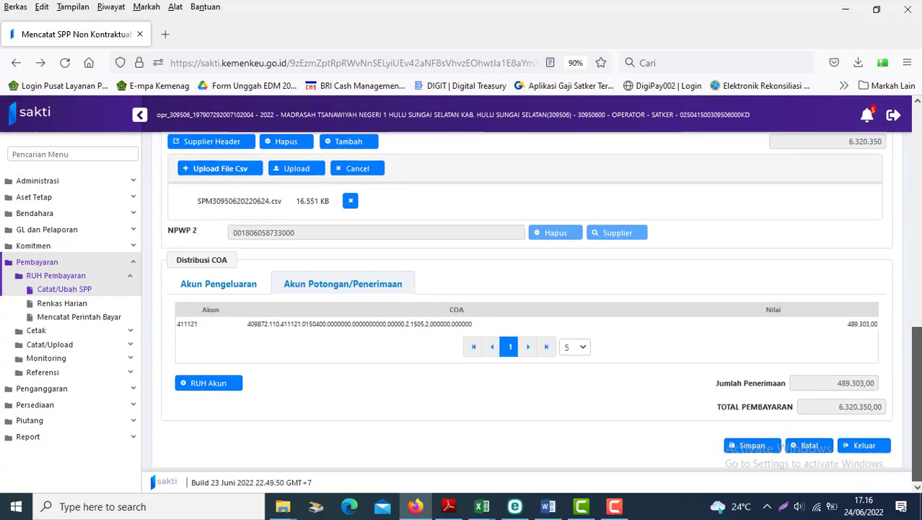
Step: Compare the net total of the supplier list with the Total Pembayaran in the Distribusi COA section
{"action": "scroll", "coordinate": [888, 249], "scroll_direction": "up", "scroll_amount": 2}
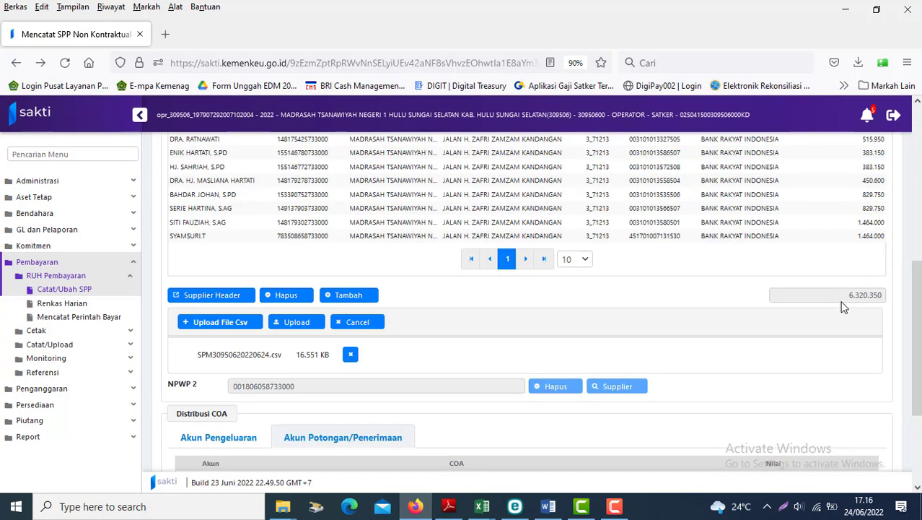
{"action": "scroll", "coordinate": [844, 310], "scroll_direction": "down", "scroll_amount": 3}
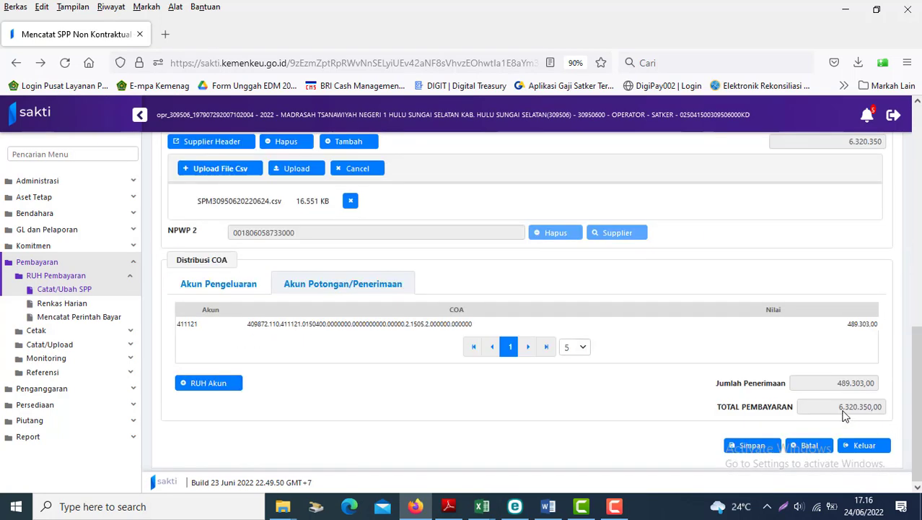
{"action": "scroll", "coordinate": [842, 411], "scroll_direction": "up", "scroll_amount": 6}
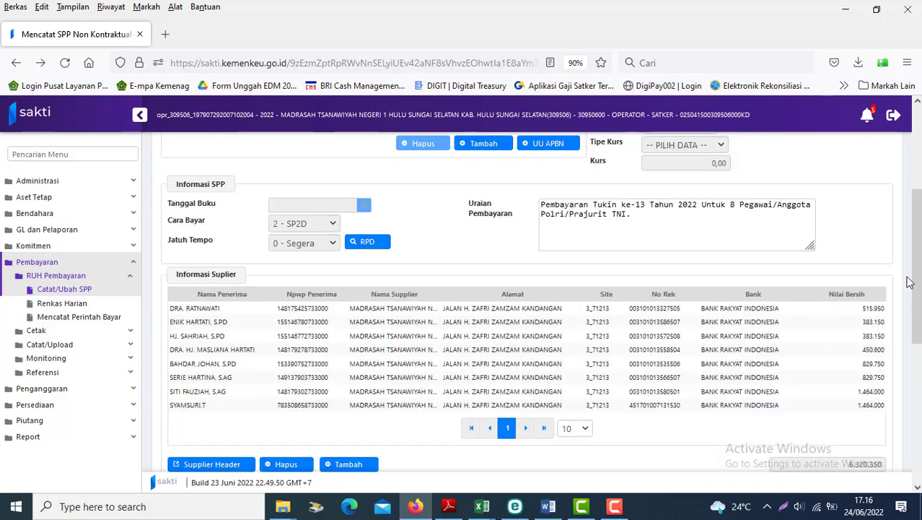
{"action": "scroll", "coordinate": [859, 412], "scroll_direction": "down", "scroll_amount": 1}
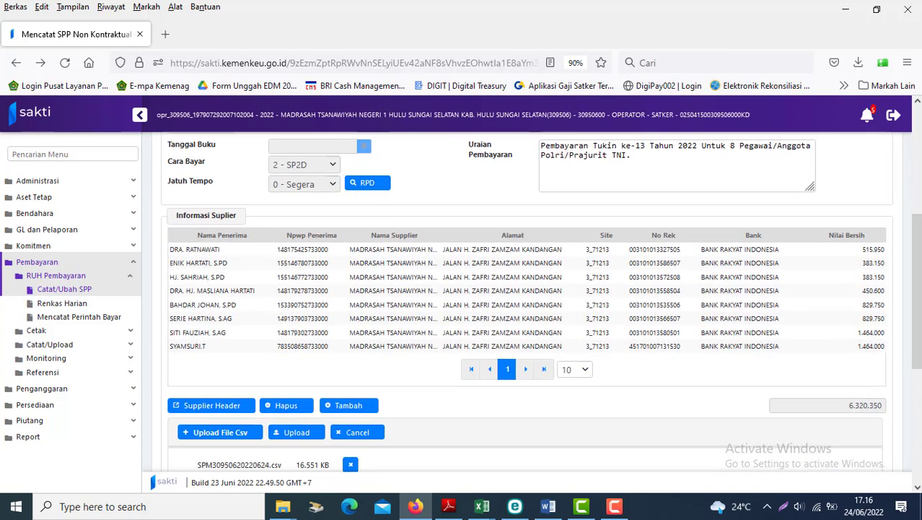
{"action": "scroll", "coordinate": [847, 419], "scroll_direction": "down", "scroll_amount": 5}
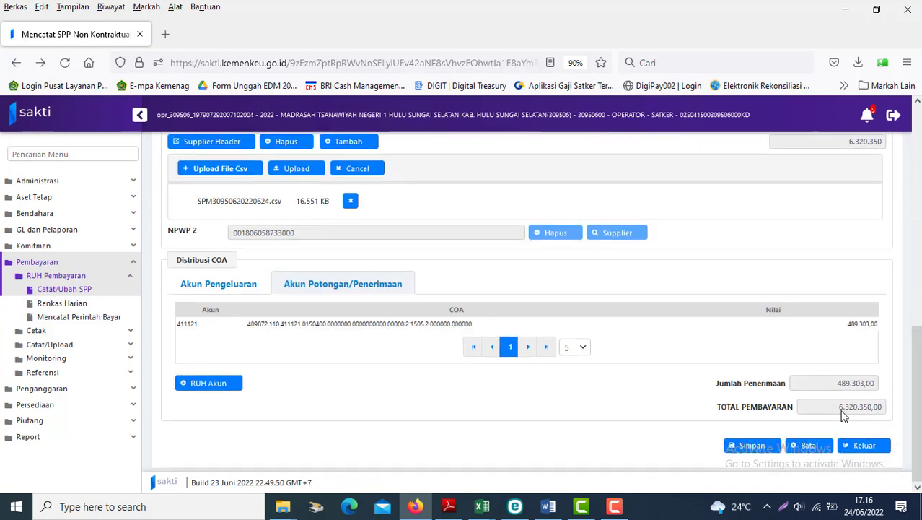
Step: Clear the existing text from the Uraian Pembayaran field in Informasi SPP
{"action": "scroll", "coordinate": [846, 411], "scroll_direction": "up", "scroll_amount": 6}
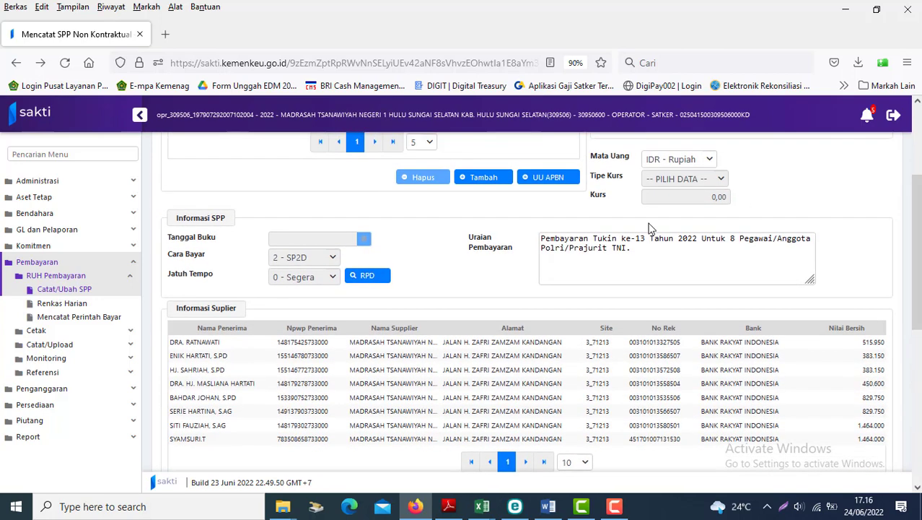
{"action": "left_click_drag", "start_coordinate": [634, 250], "coordinate": [526, 241]}
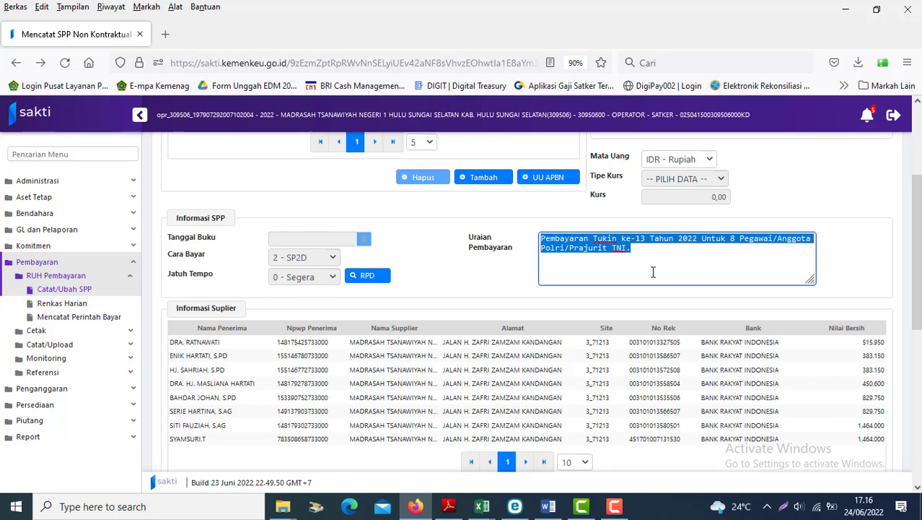
{"action": "left_click", "coordinate": [607, 256]}
{"action": "left_click", "coordinate": [792, 256], "text": "shift"}
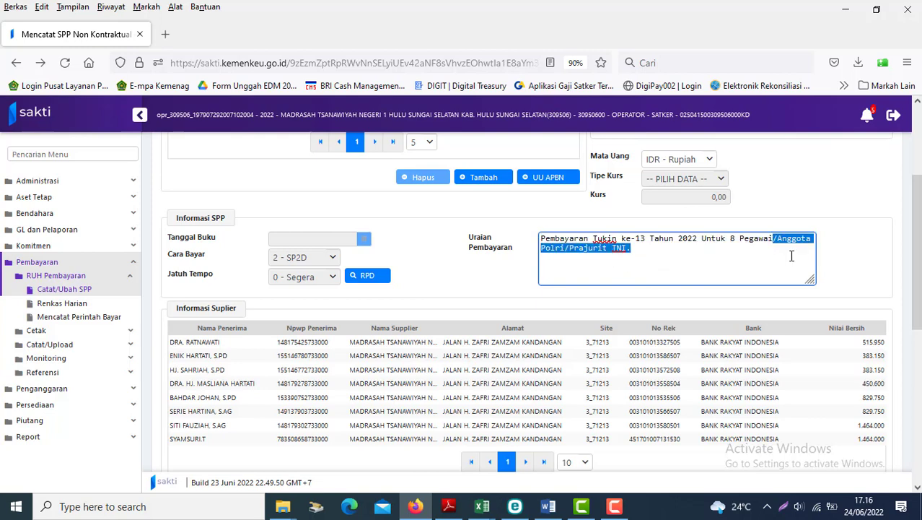
{"action": "key", "text": "BackSpace"}
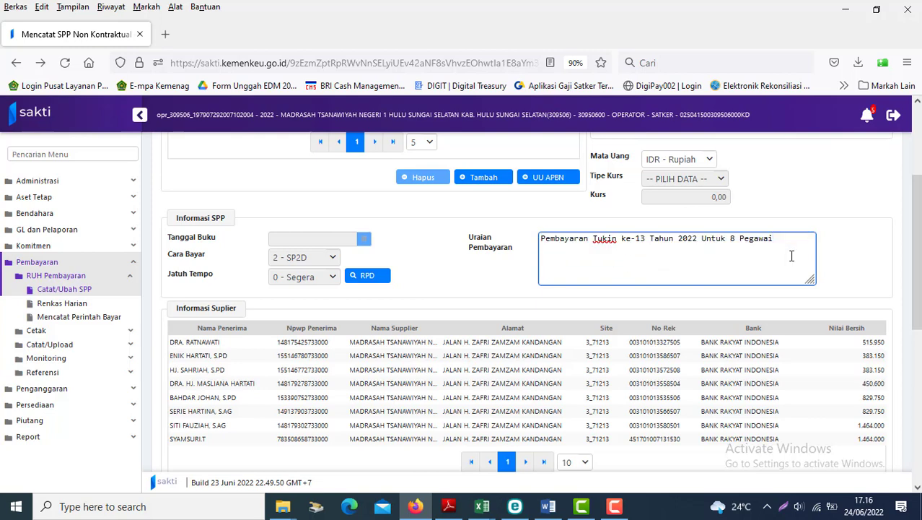
{"action": "key", "text": "ctrl+a"}
{"action": "key", "text": "ctrl+x"}
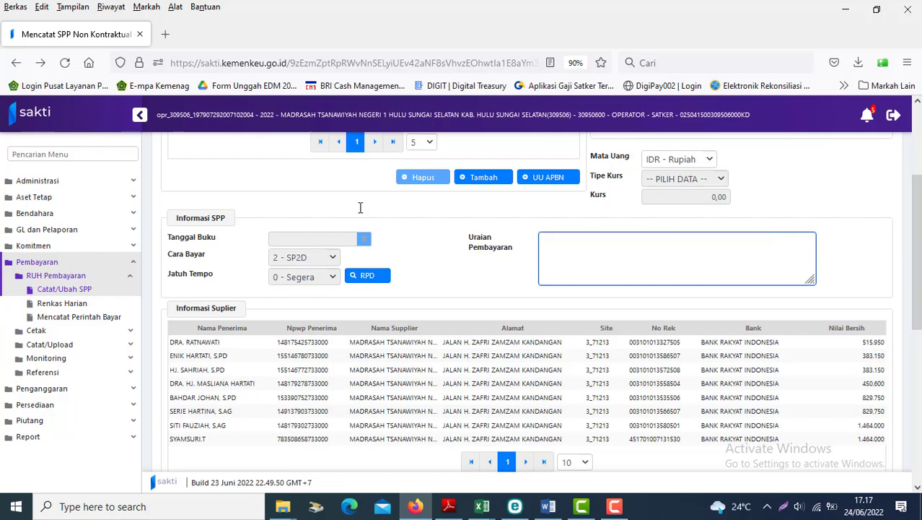
Step: Copy the Pegawai wording from the Word notes and set Uraian Pembayaran in SAKTI to "Pembayaran Gaji Ketiga Belas Tukin Tahun 2022 untuk 8 Pegawai"
{"action": "key", "text": "alt+Tab"}
{"action": "key", "text": "alt+Tab"}
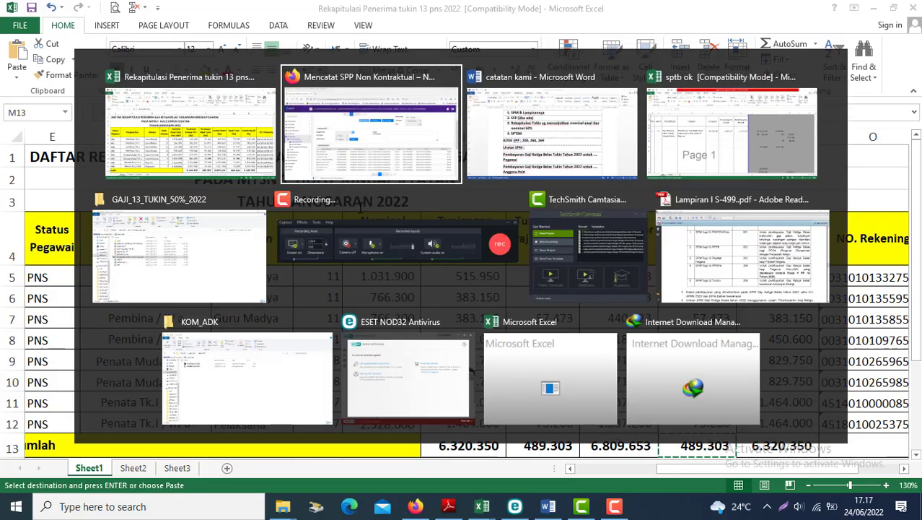
{"action": "key", "text": "alt+Tab"}
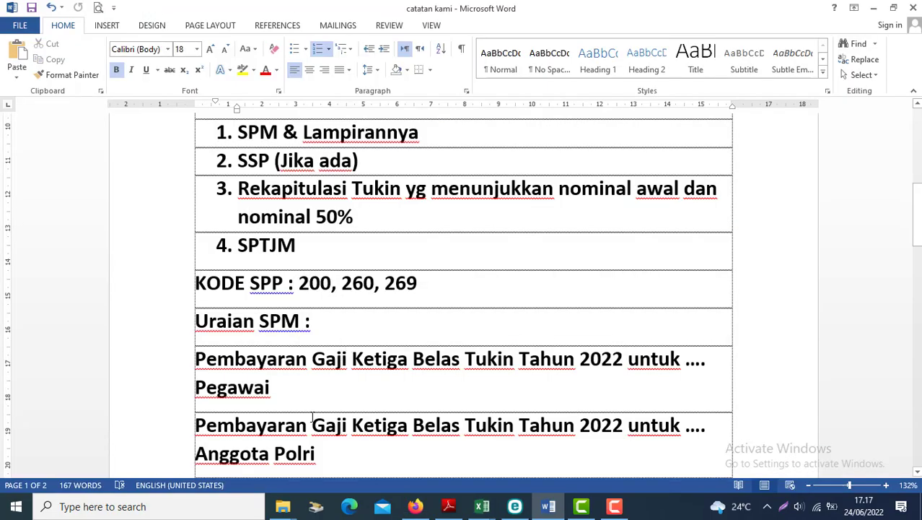
{"action": "left_click", "coordinate": [178, 363]}
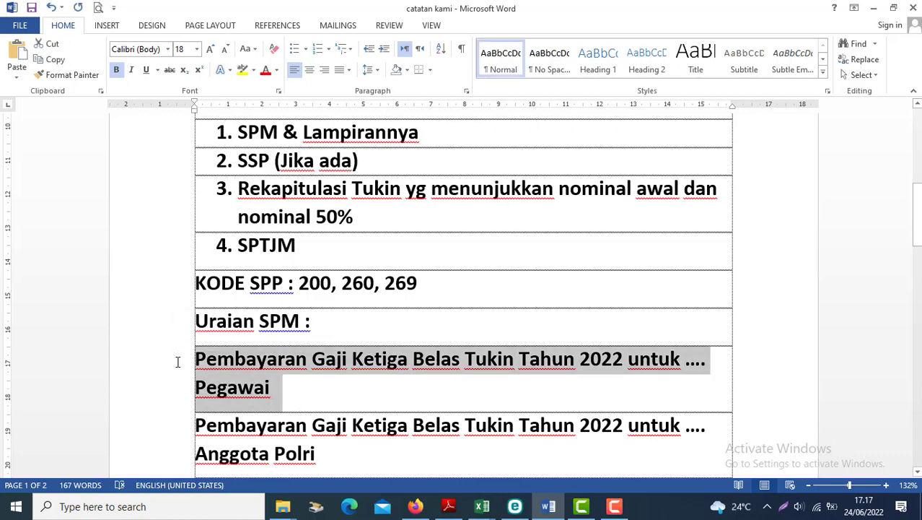
{"action": "key", "text": "alt+Tab"}
{"action": "key", "text": "alt+Tab"}
{"action": "key", "text": "ctrl+v"}
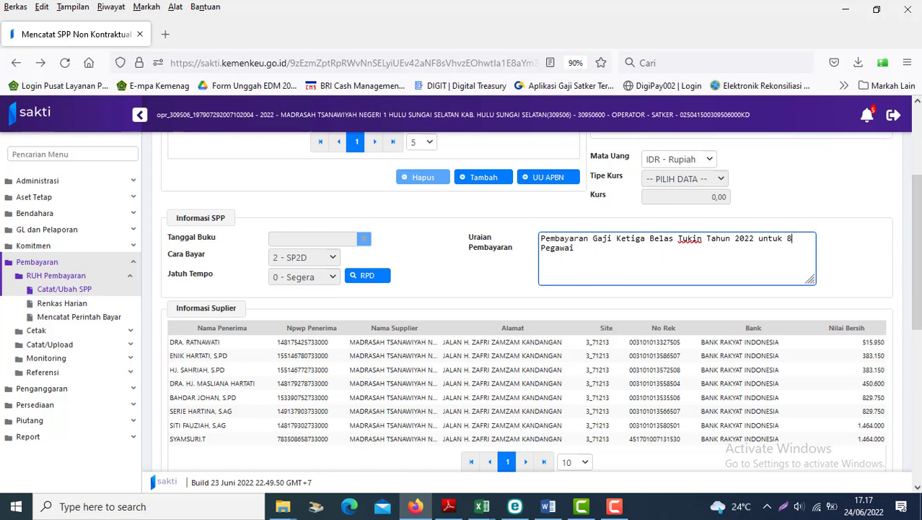
Step: Review the SPP form, and switch to the Excel recap to examine the employee rows and the Tunjangan Kinerja 50% column
{"action": "scroll", "coordinate": [917, 274], "scroll_direction": "up", "scroll_amount": 4}
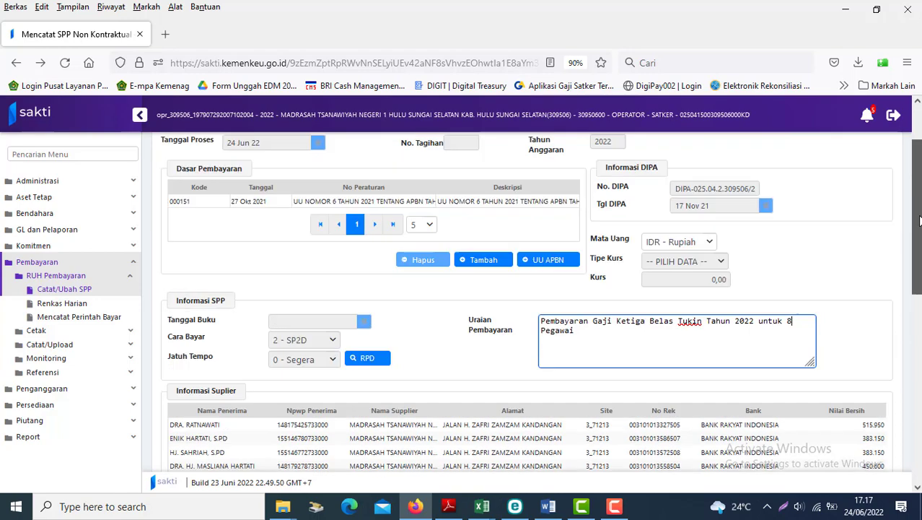
{"action": "scroll", "coordinate": [527, 303], "scroll_direction": "down", "scroll_amount": 3}
{"action": "scroll", "coordinate": [526, 303], "scroll_direction": "up", "scroll_amount": 2}
{"action": "scroll", "coordinate": [527, 303], "scroll_direction": "down", "scroll_amount": 2}
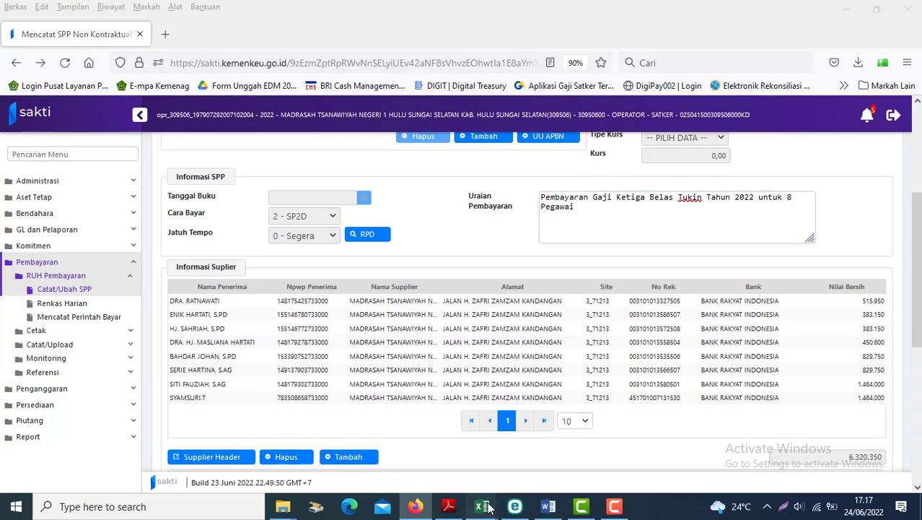
{"action": "mouse_move", "coordinate": [484, 505]}
{"action": "left_click", "coordinate": [552, 444]}
{"action": "left_click", "coordinate": [303, 298]}
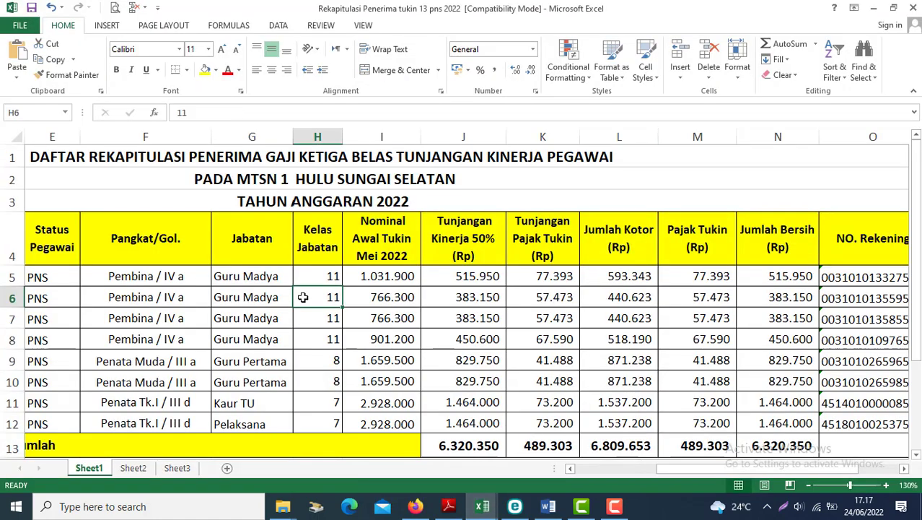
{"action": "key", "text": "Left"}
{"action": "key", "text": "Left"}
{"action": "key", "text": "Left"}
{"action": "key", "text": "Left"}
{"action": "key", "text": "Left"}
{"action": "key", "text": "Left"}
{"action": "key", "text": "Left"}
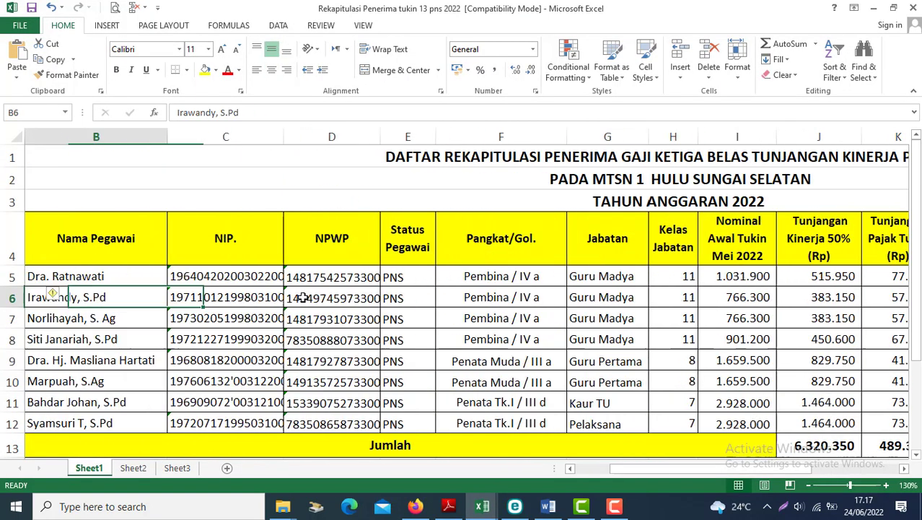
{"action": "key", "text": "Right"}
{"action": "key", "text": "Right"}
{"action": "key", "text": "Right"}
{"action": "key", "text": "Right"}
{"action": "key", "text": "Right"}
{"action": "key", "text": "Right"}
{"action": "key", "text": "Right"}
{"action": "key", "text": "Right"}
{"action": "key", "text": "Right"}
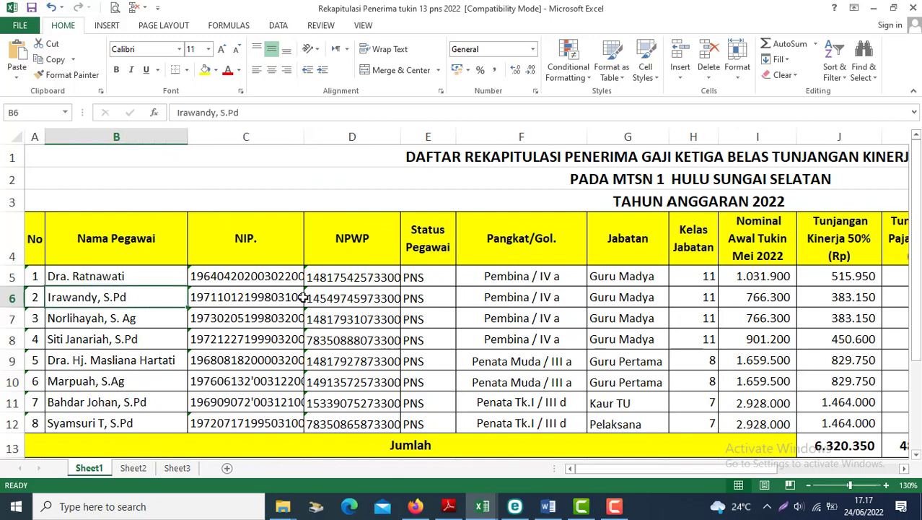
{"action": "key", "text": "Right"}
{"action": "key", "text": "Right"}
{"action": "key", "text": "Right"}
{"action": "key", "text": "Right"}
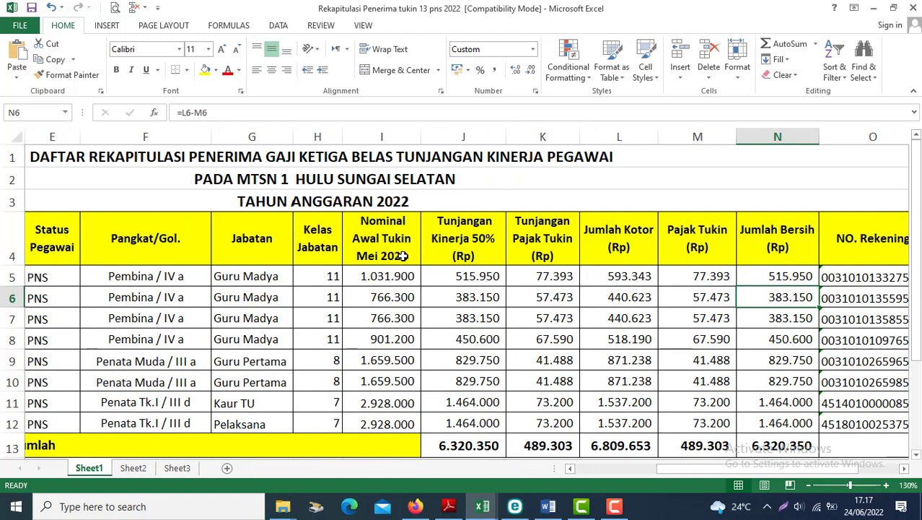
{"action": "left_click", "coordinate": [487, 250]}
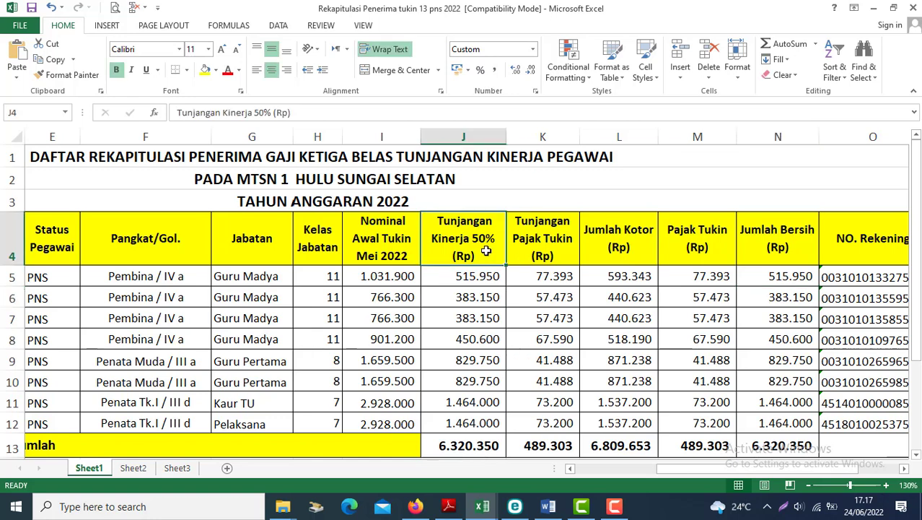
Step: Check the required SPM documents in the Word notes against the files in the GAJI_13_TUKIN_50%_2022 folder
{"action": "key", "text": "alt"}
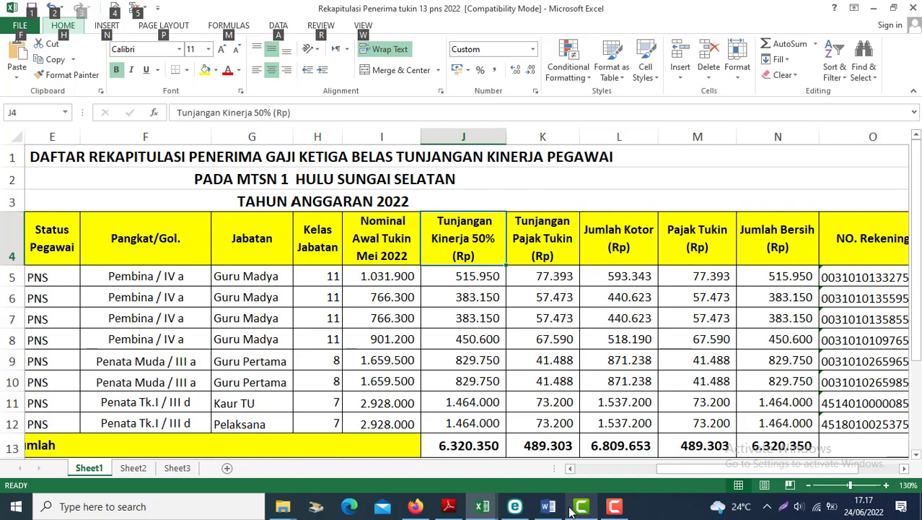
{"action": "left_click", "coordinate": [550, 508]}
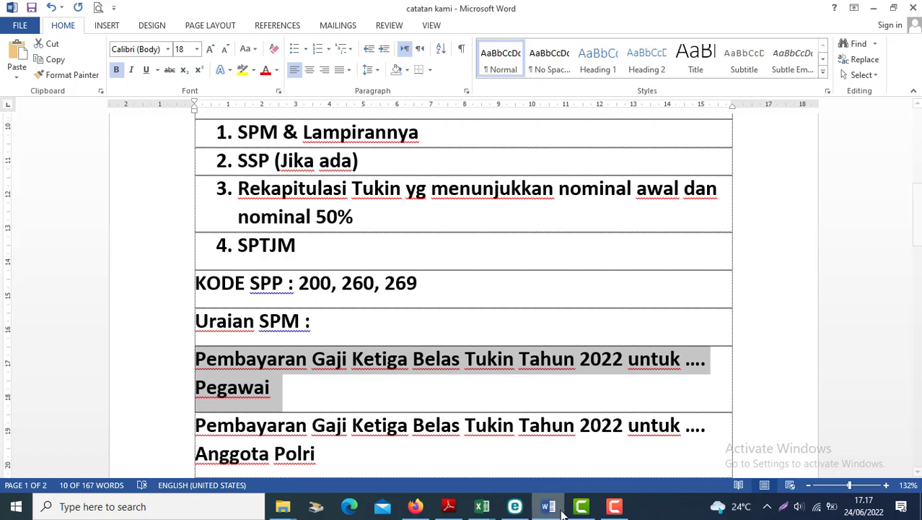
{"action": "mouse_move", "coordinate": [283, 506]}
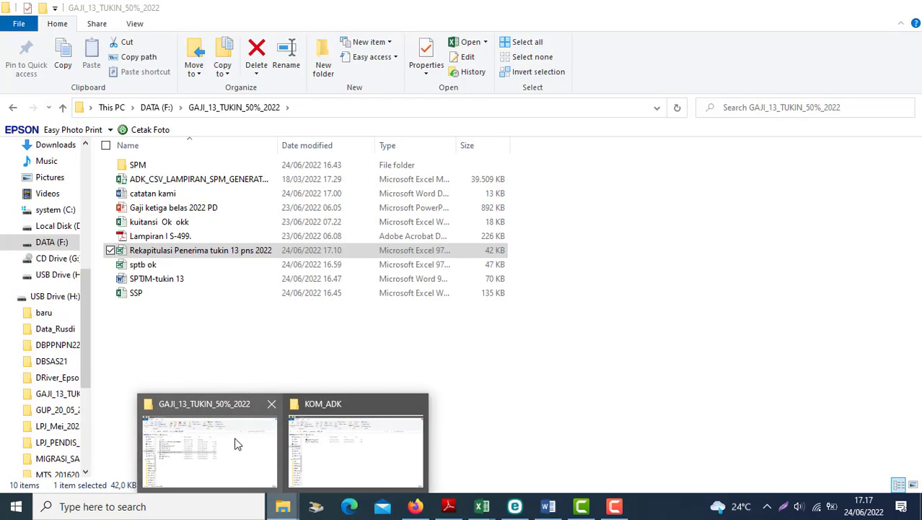
{"action": "left_click", "coordinate": [238, 444]}
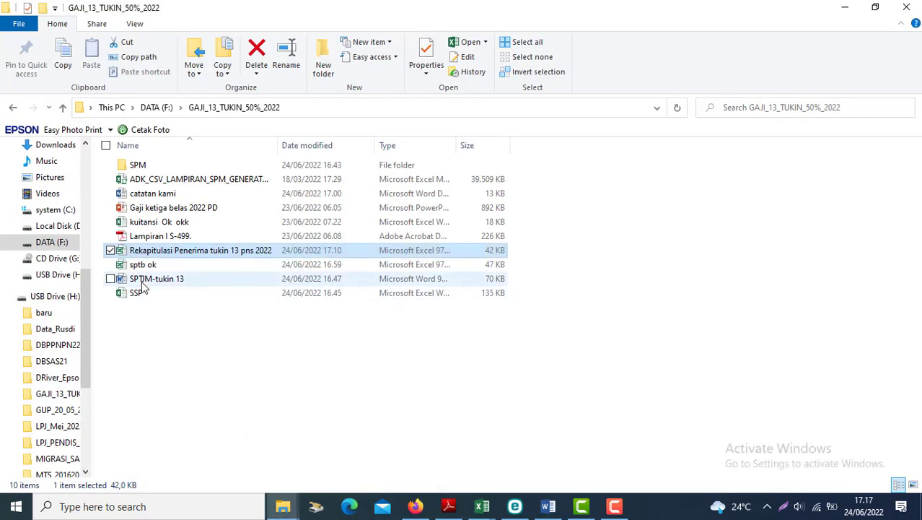
{"action": "mouse_move", "coordinate": [142, 287]}
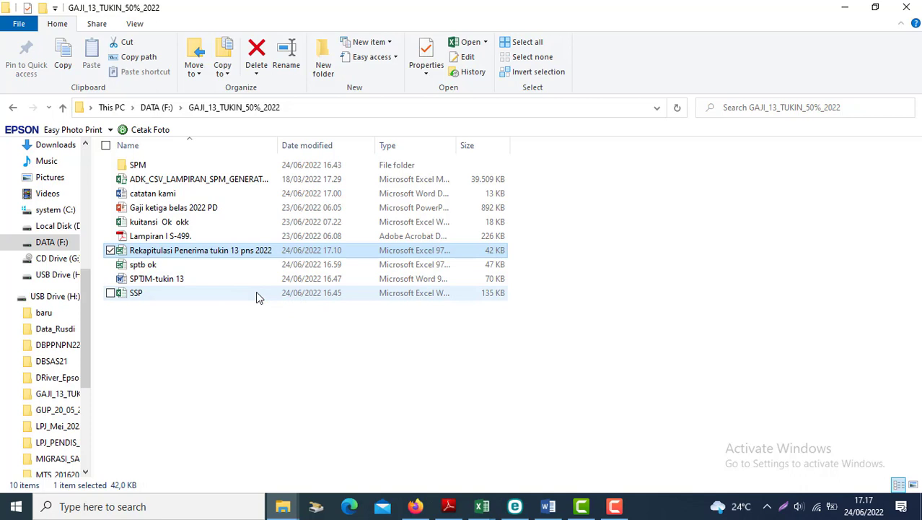
{"action": "mouse_move", "coordinate": [256, 295]}
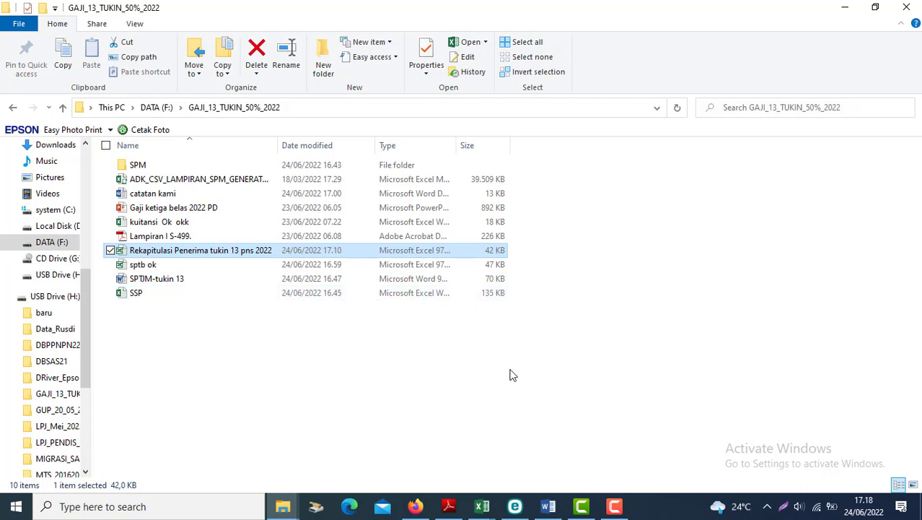
{"action": "mouse_move", "coordinate": [550, 508]}
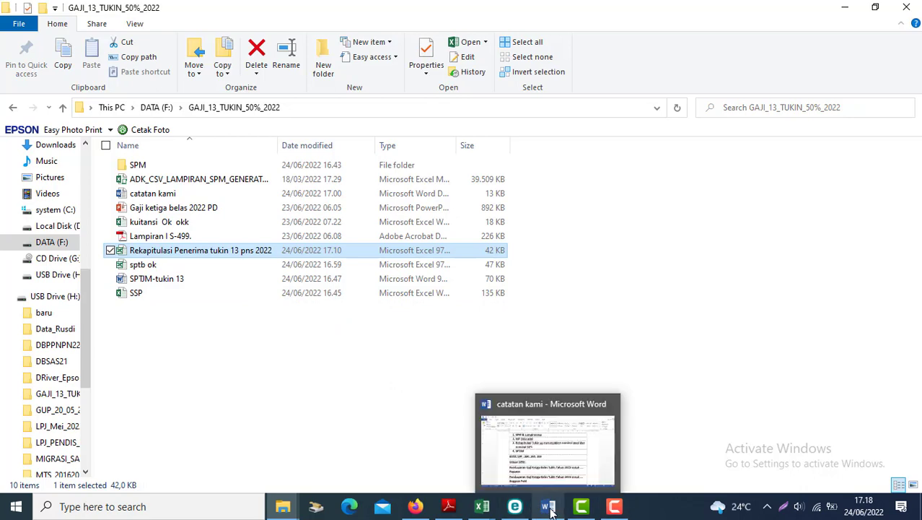
Step: Switch back to SAKTI in Firefox, review the Tukin Ke-13 SPP form from header to Distribusi COA, and save the SPP
{"action": "mouse_move", "coordinate": [416, 505]}
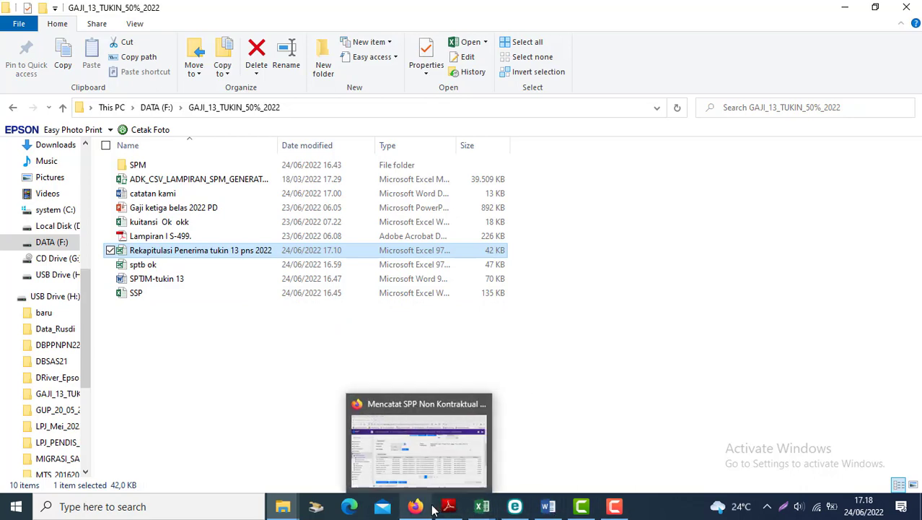
{"action": "left_click", "coordinate": [426, 485]}
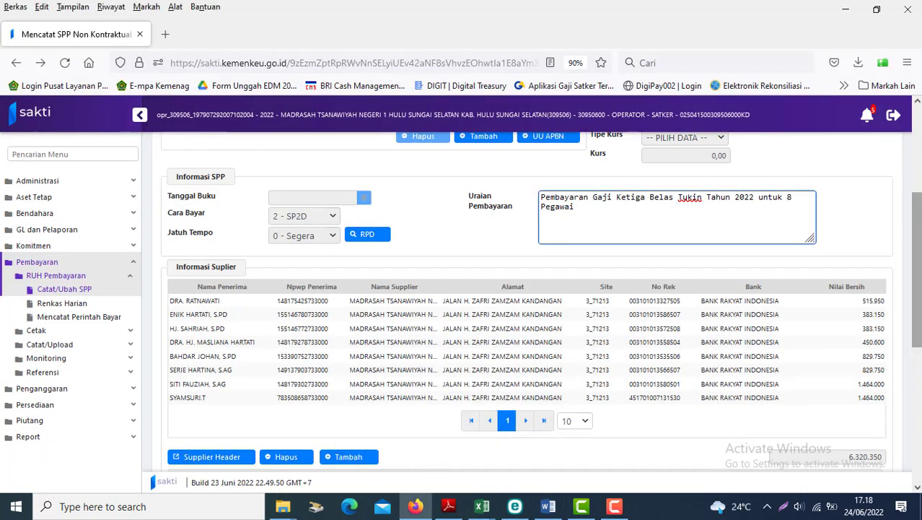
{"action": "scroll", "coordinate": [915, 213], "scroll_direction": "up", "scroll_amount": 3}
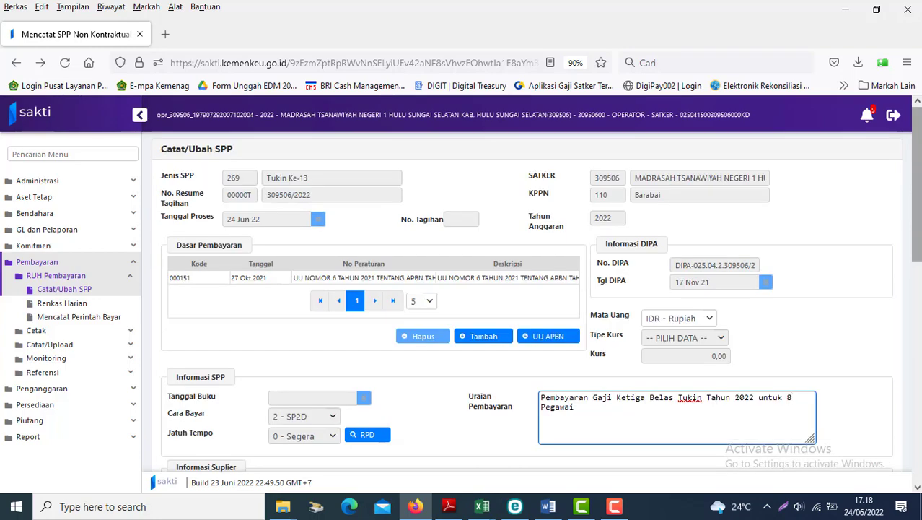
{"action": "scroll", "coordinate": [916, 213], "scroll_direction": "down", "scroll_amount": 5}
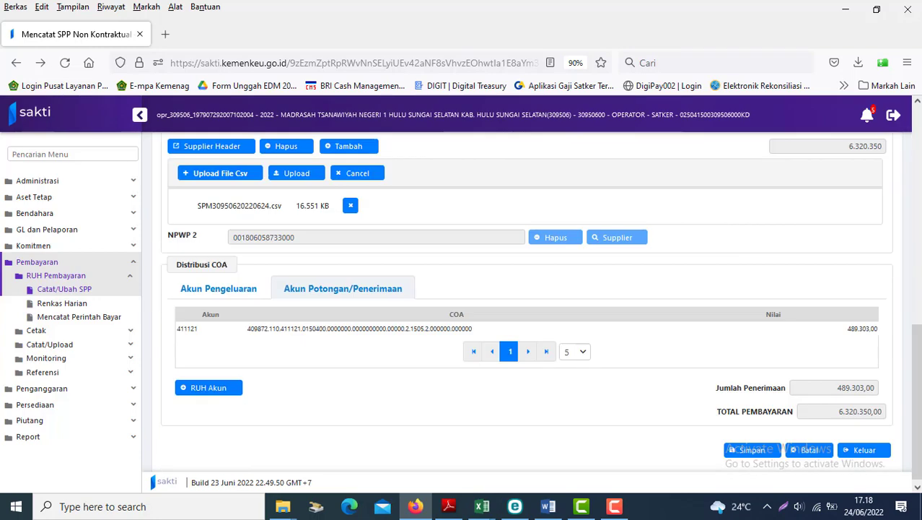
{"action": "scroll", "coordinate": [526, 301], "scroll_direction": "up", "scroll_amount": 10}
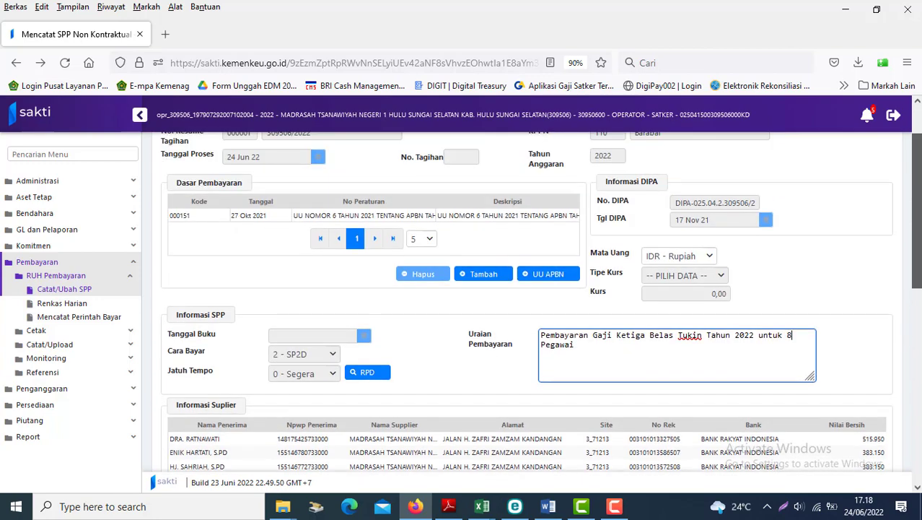
{"action": "scroll", "coordinate": [731, 430], "scroll_direction": "down", "scroll_amount": 10}
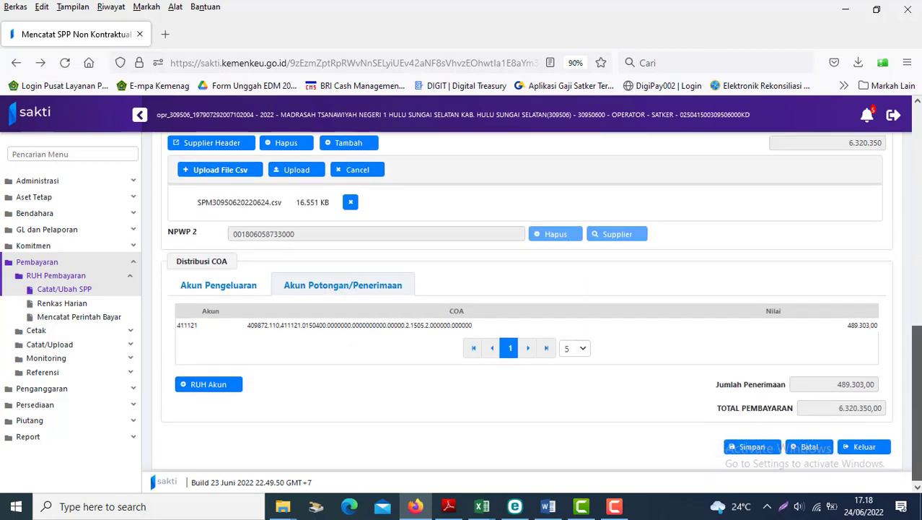
{"action": "left_click", "coordinate": [739, 453]}
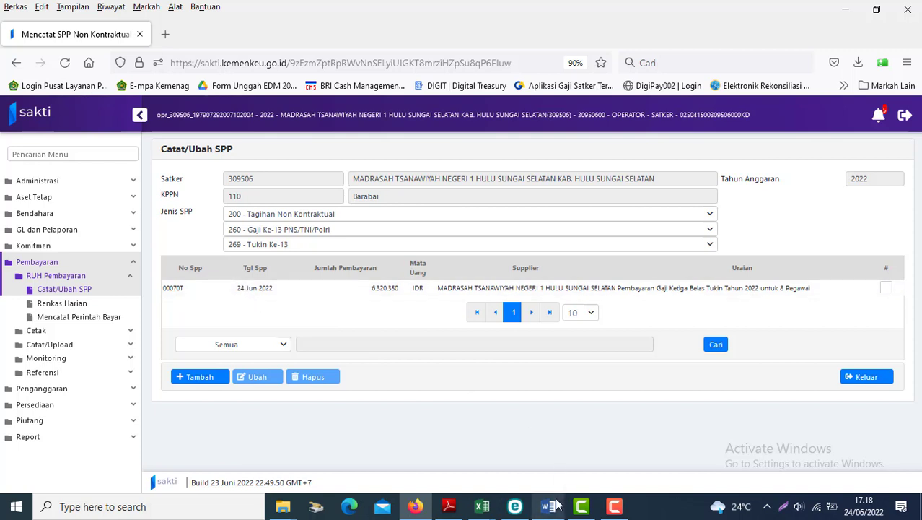
Step: Switch to the Word notes catatan kami and read the SPP validation and OTP instructions and the Standar KPPN Barabai points
{"action": "mouse_move", "coordinate": [555, 503]}
{"action": "left_click", "coordinate": [522, 457]}
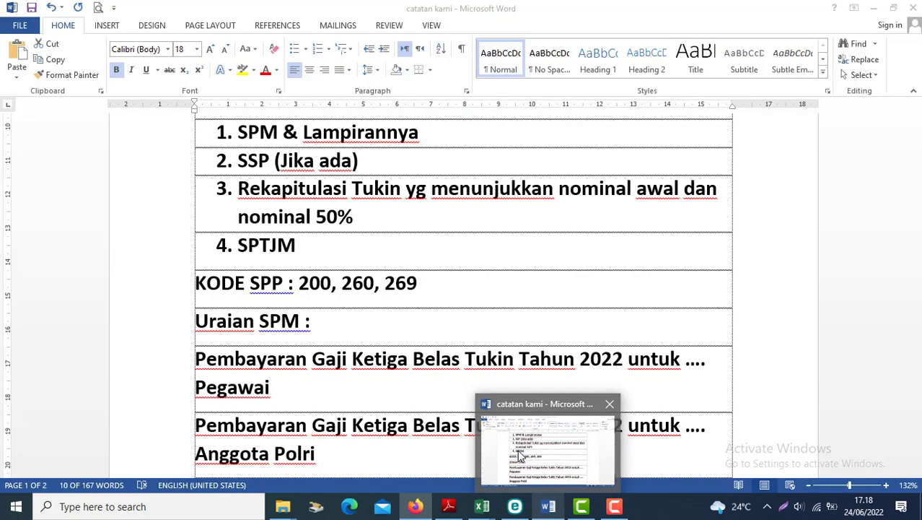
{"action": "left_click", "coordinate": [375, 283]}
{"action": "scroll", "coordinate": [375, 283], "scroll_direction": "down", "scroll_amount": 10}
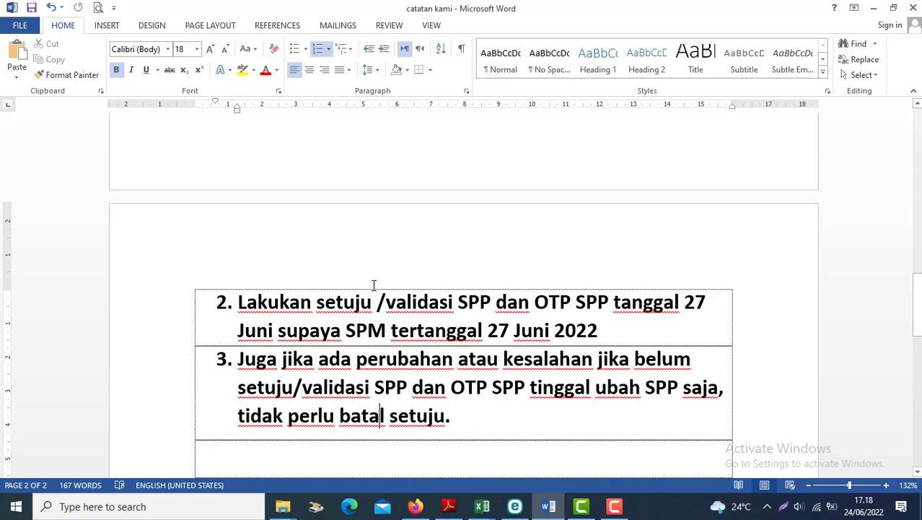
{"action": "scroll", "coordinate": [375, 283], "scroll_direction": "up", "scroll_amount": 15}
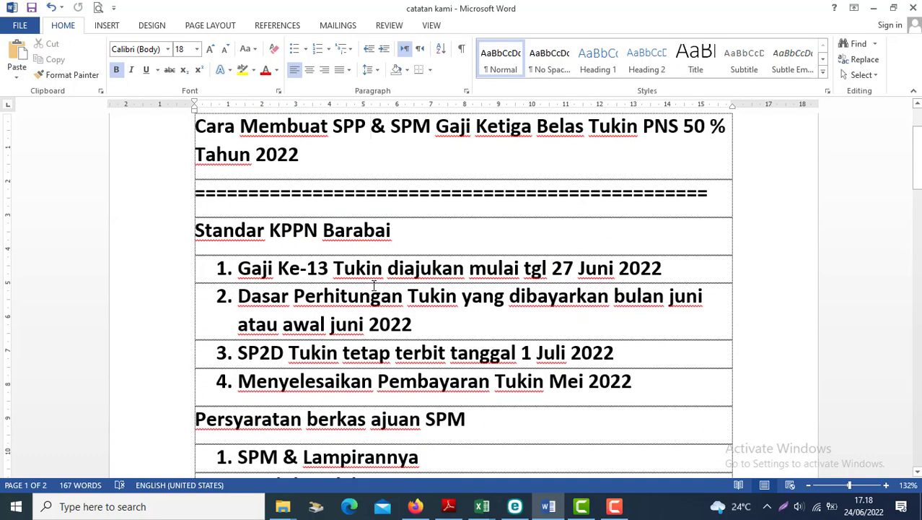